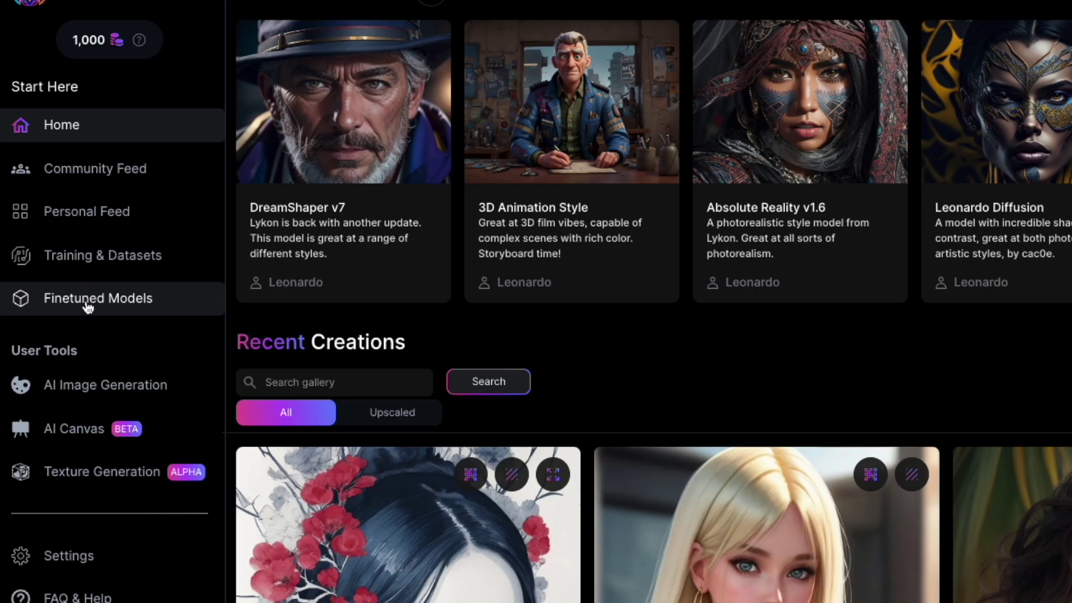
- Open the platform's finetuned models overview and dismiss the notice about image generation issues
click(87, 307)
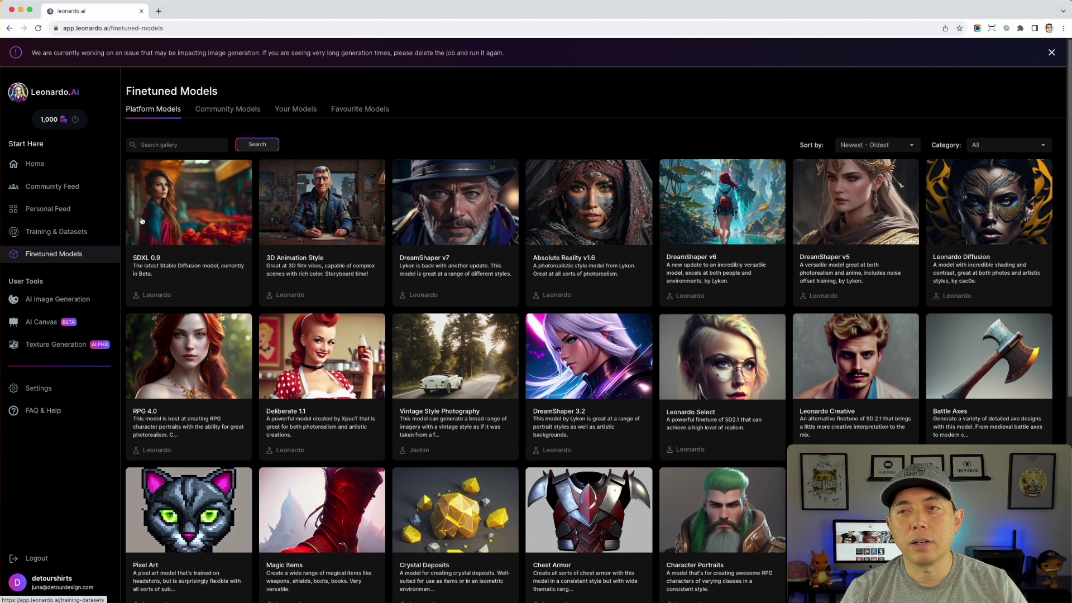
click(1053, 53)
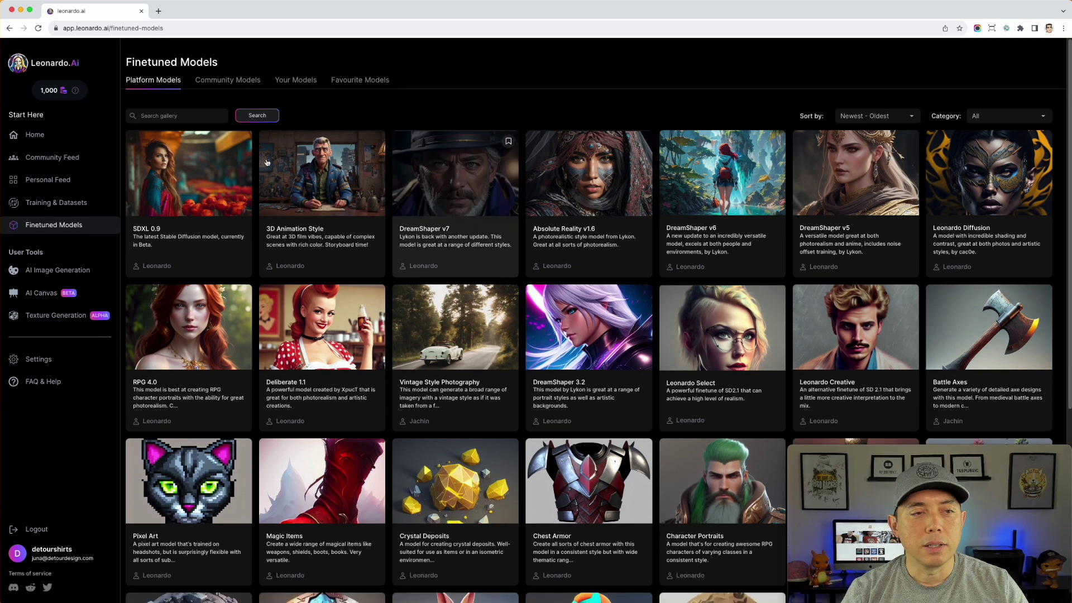
- Return to the home page and look through the trending images in Recent Creations
click(34, 135)
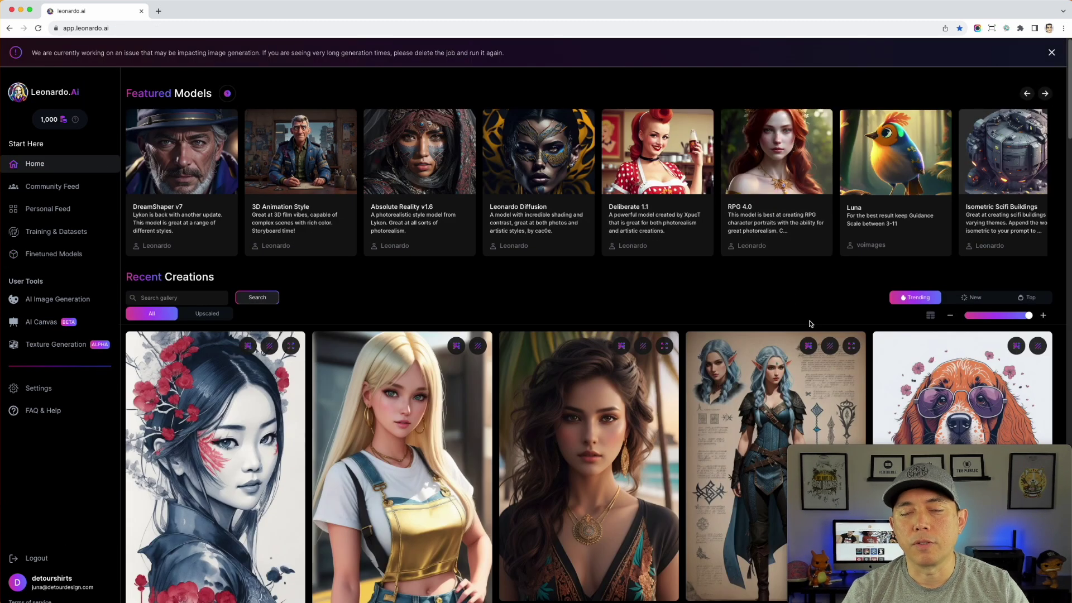
scroll(813, 327, down, 1)
scroll(813, 328, down, 4)
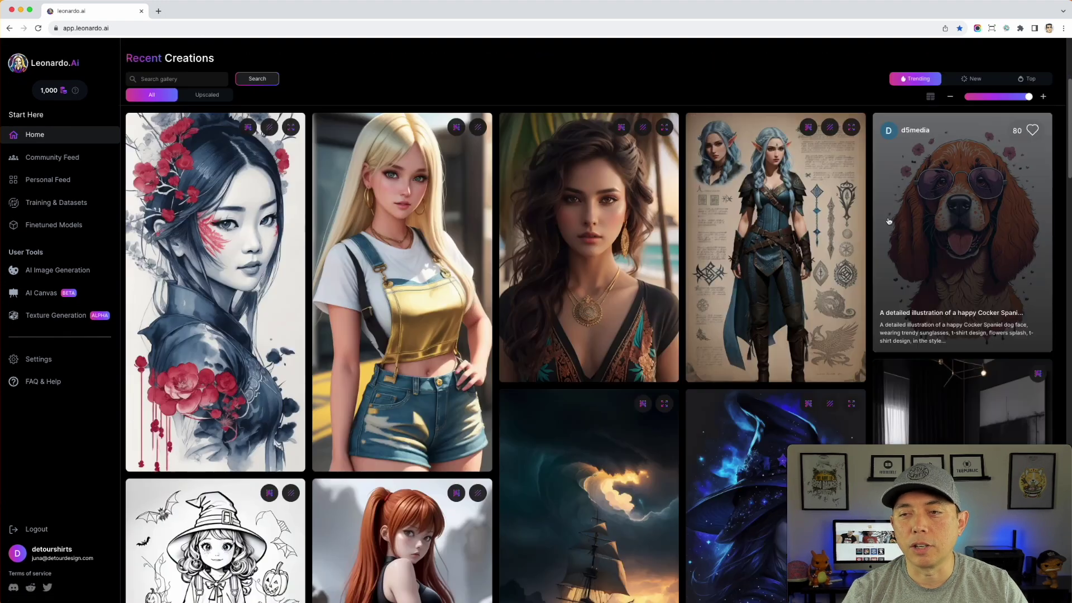
scroll(619, 379, down, 3)
scroll(619, 379, down, 3)
scroll(619, 378, up, 8)
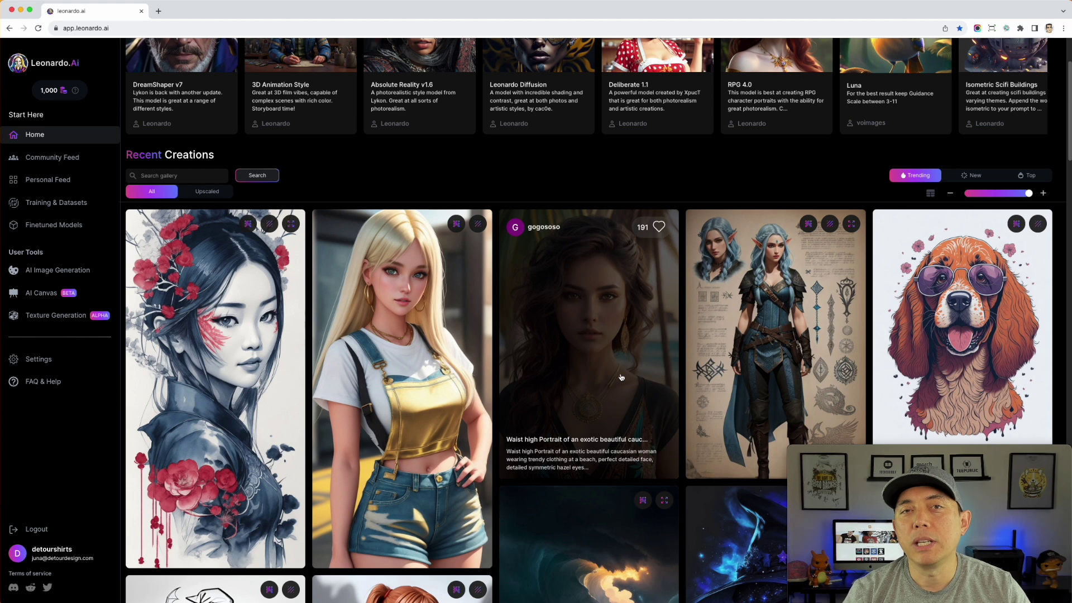
scroll(971, 336, down, 1)
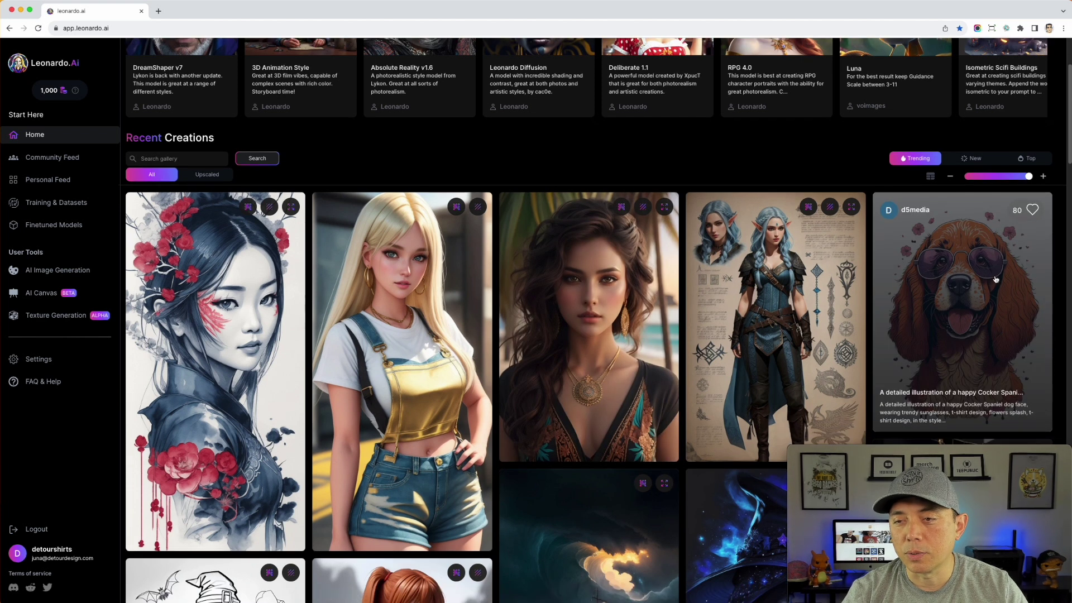
- Copy the prompt of the happy Cocker Spaniel illustration and remix the image in the AI Generation Tool
click(994, 281)
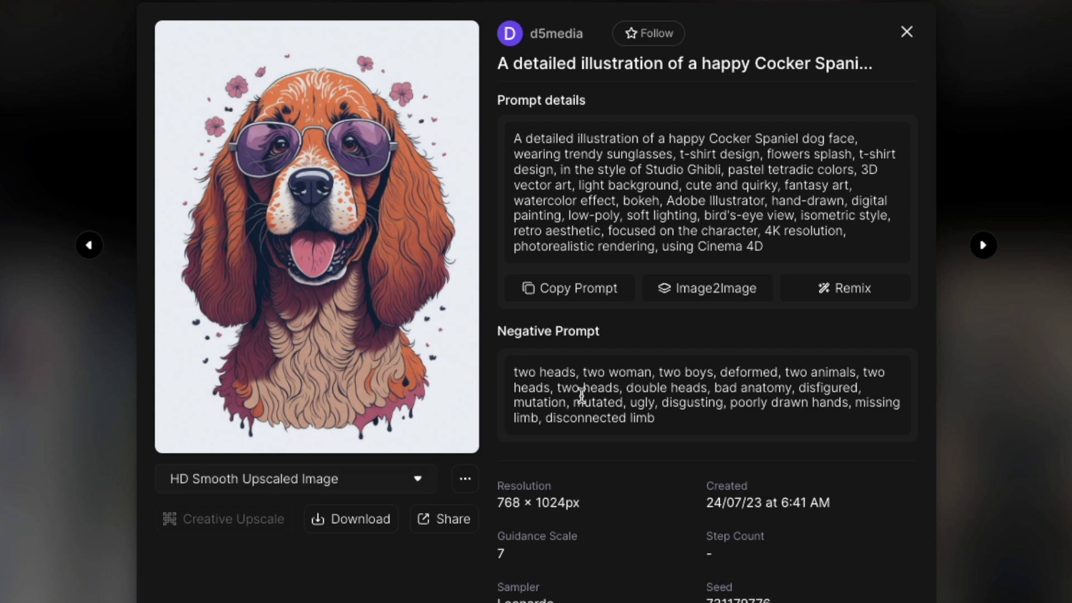
click(572, 295)
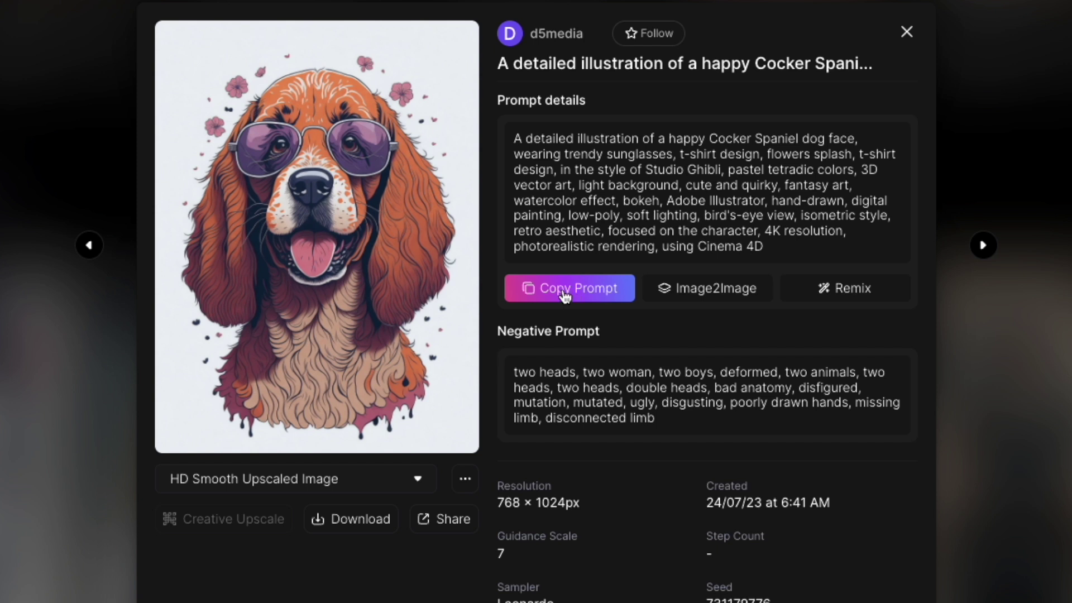
click(843, 290)
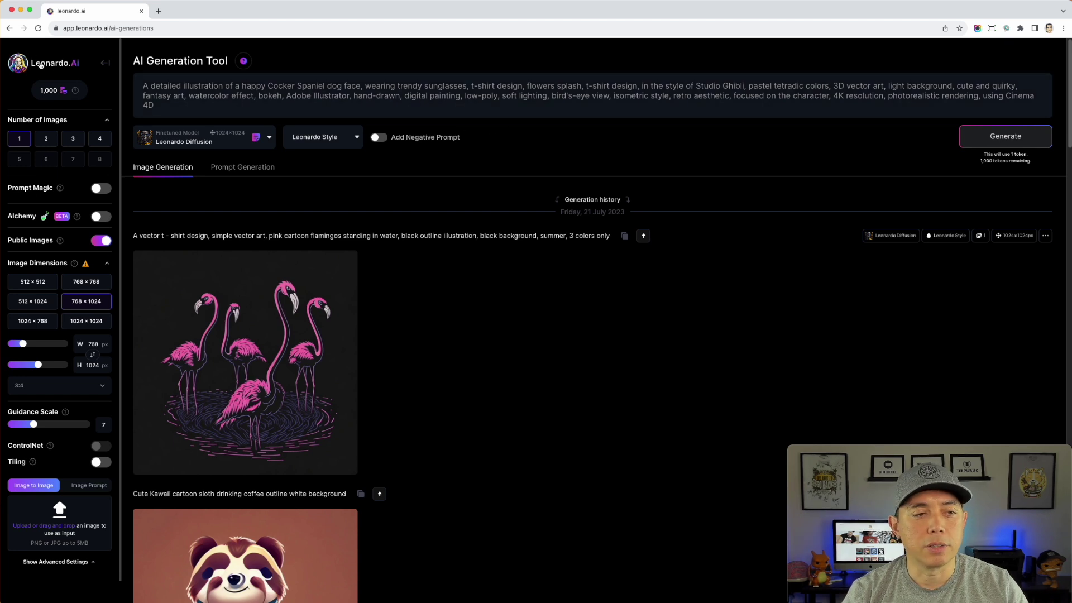
- Go back to the home page and browse further down the Recent Creations gallery for design ideas
click(103, 66)
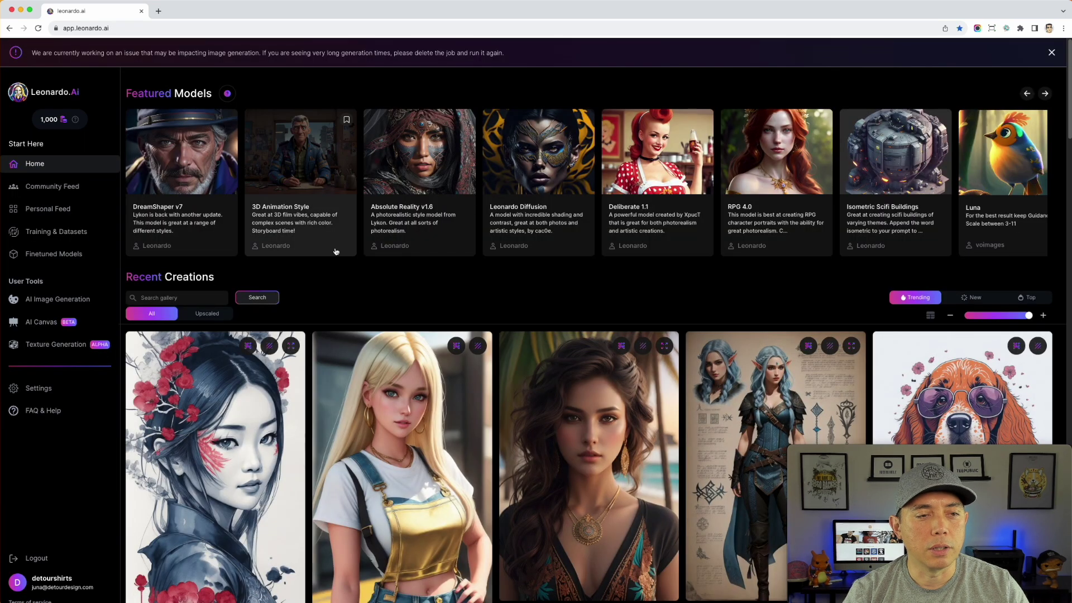
scroll(435, 260, down, 20)
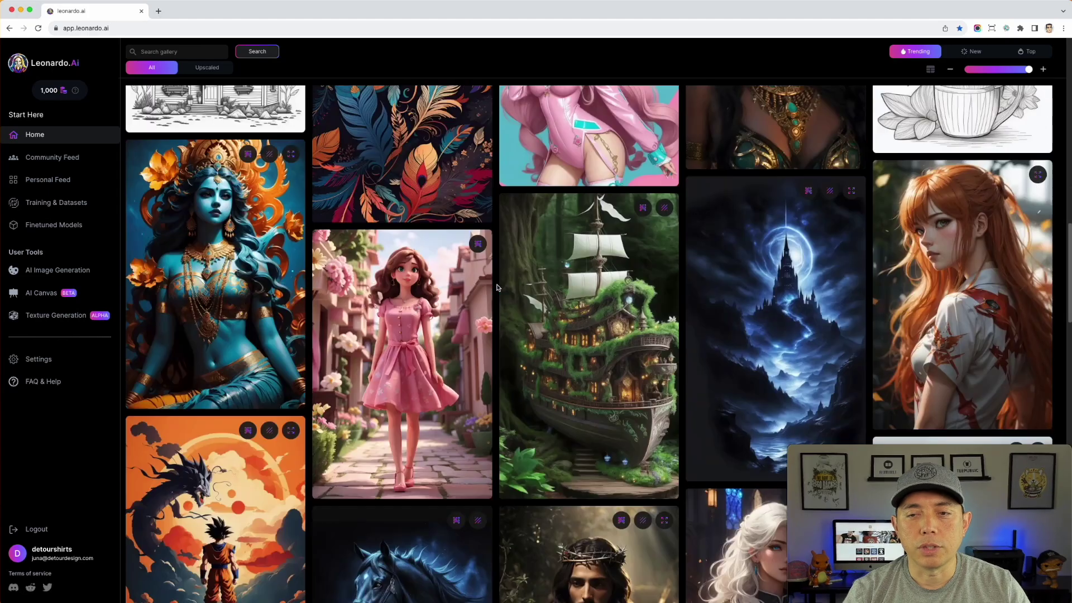
scroll(498, 287, down, 10)
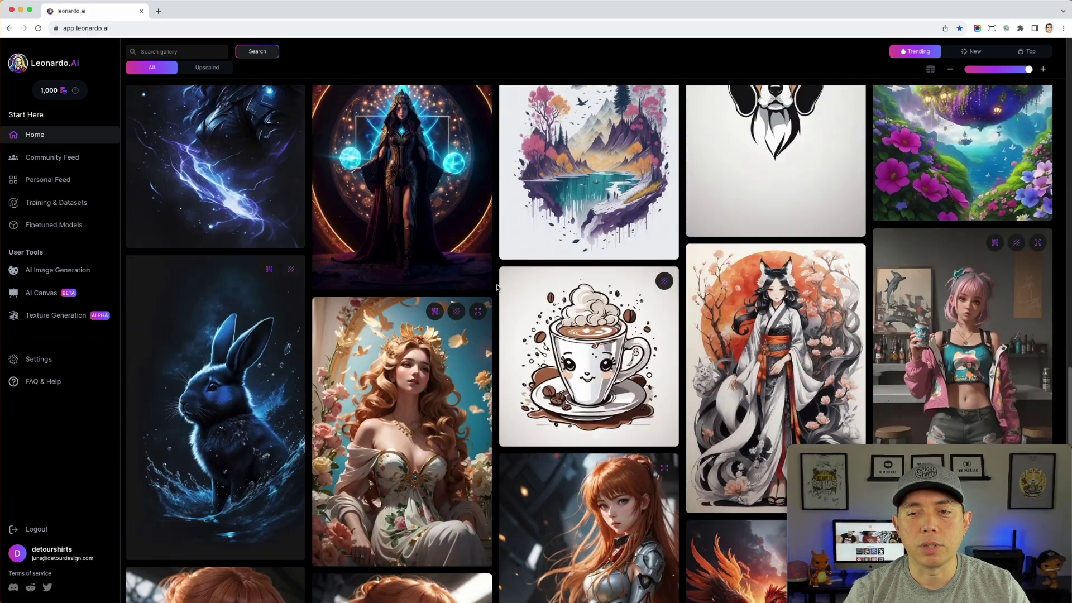
scroll(572, 318, down, 3)
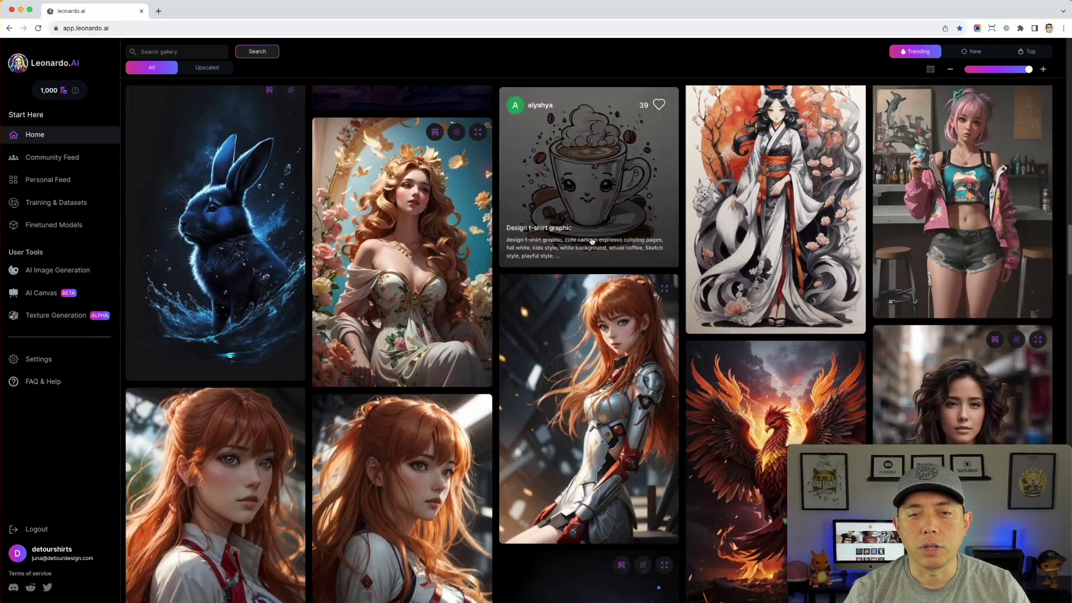
scroll(425, 276, up, 7)
scroll(424, 276, up, 20)
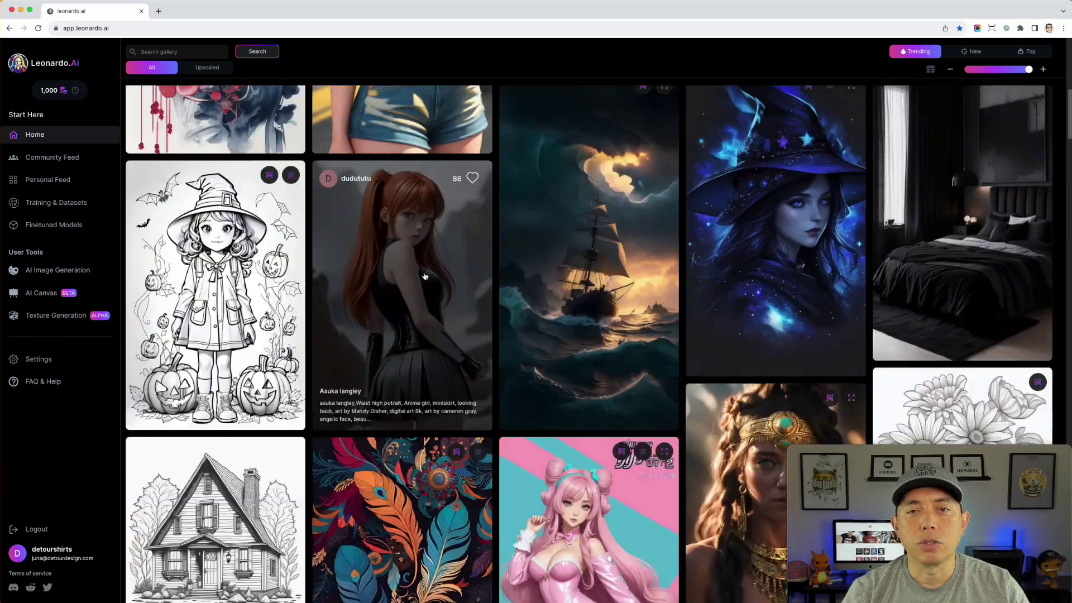
scroll(424, 276, up, 3)
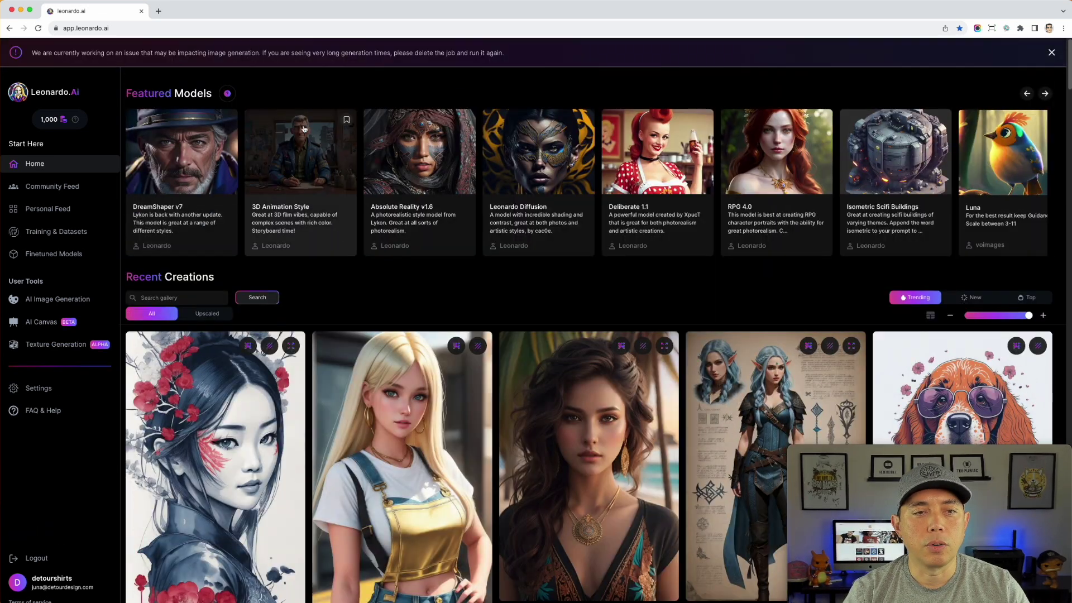
- Examine the full gallery of images created with the Absolute Reality v1.6 model and return to the home page
click(420, 175)
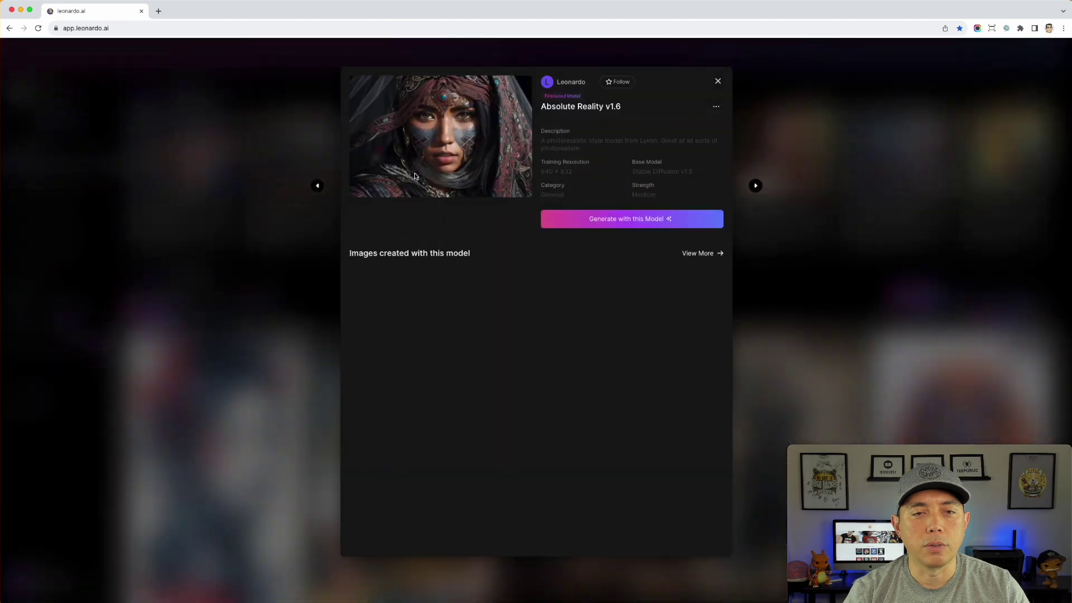
click(700, 253)
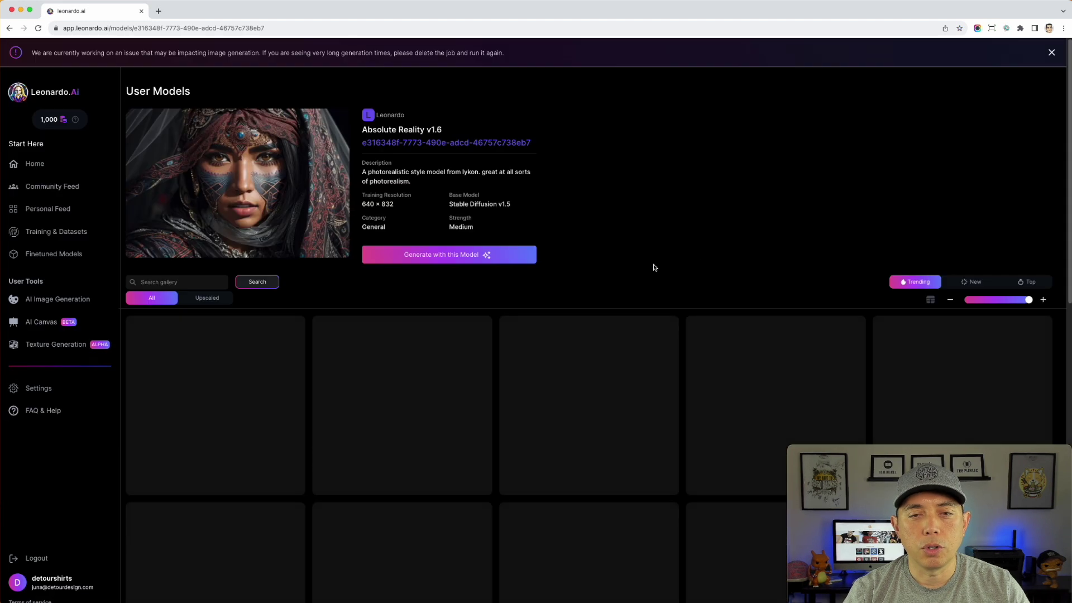
scroll(619, 273, down, 4)
scroll(619, 274, down, 15)
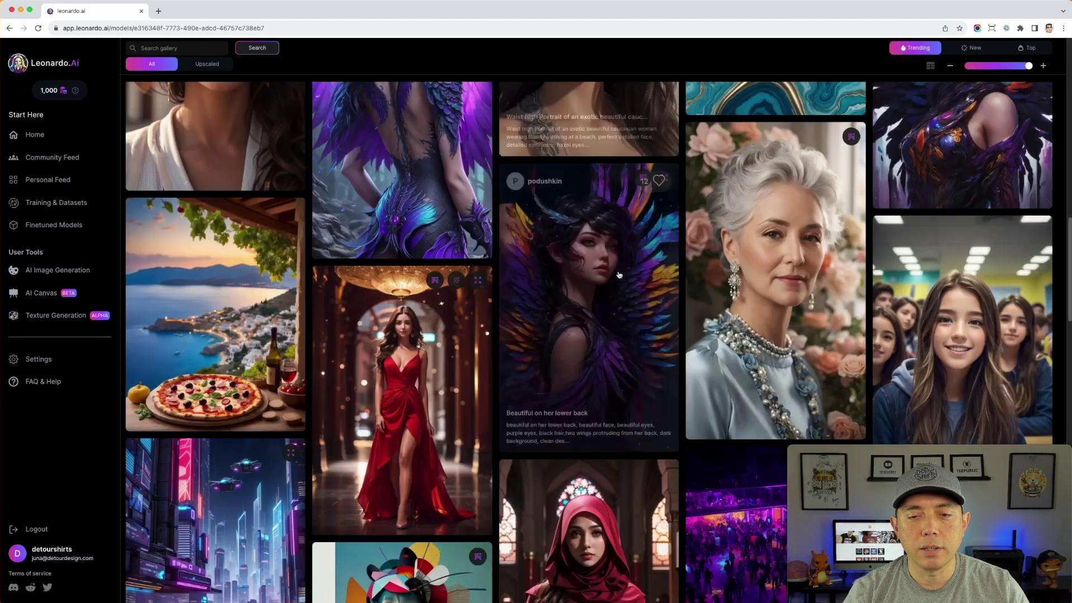
scroll(619, 275, up, 20)
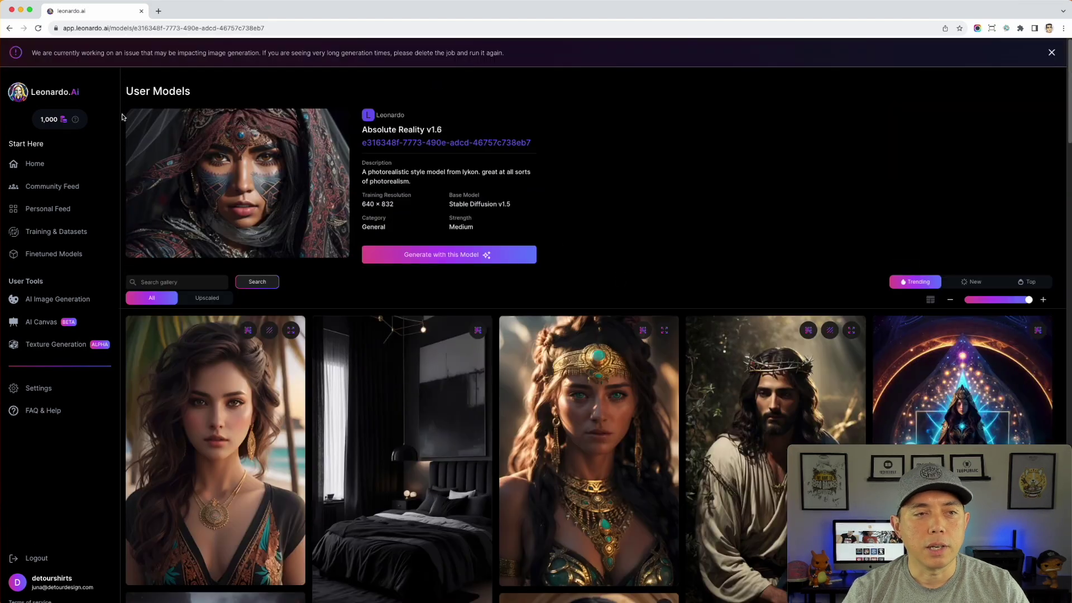
click(15, 29)
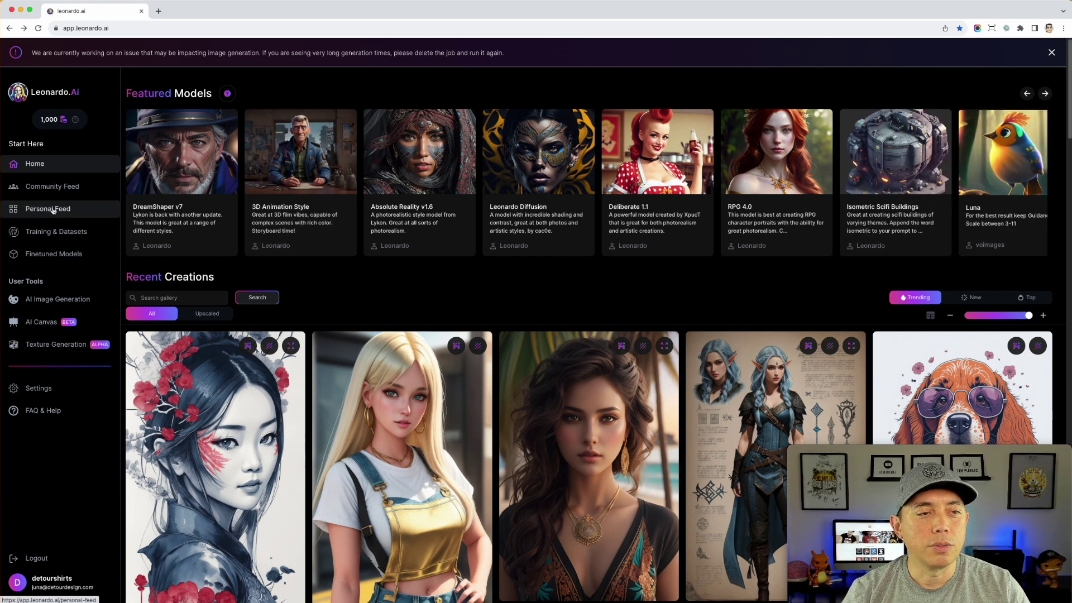
- Open the finetuned models and review the whole list of platform models
click(53, 256)
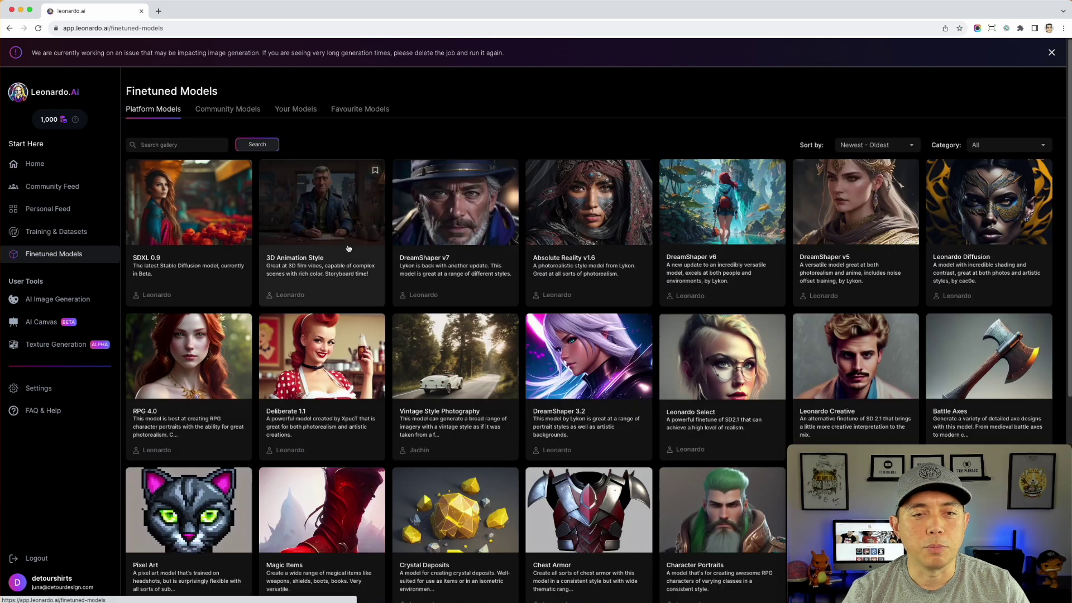
scroll(948, 330, down, 1)
scroll(948, 330, down, 1)
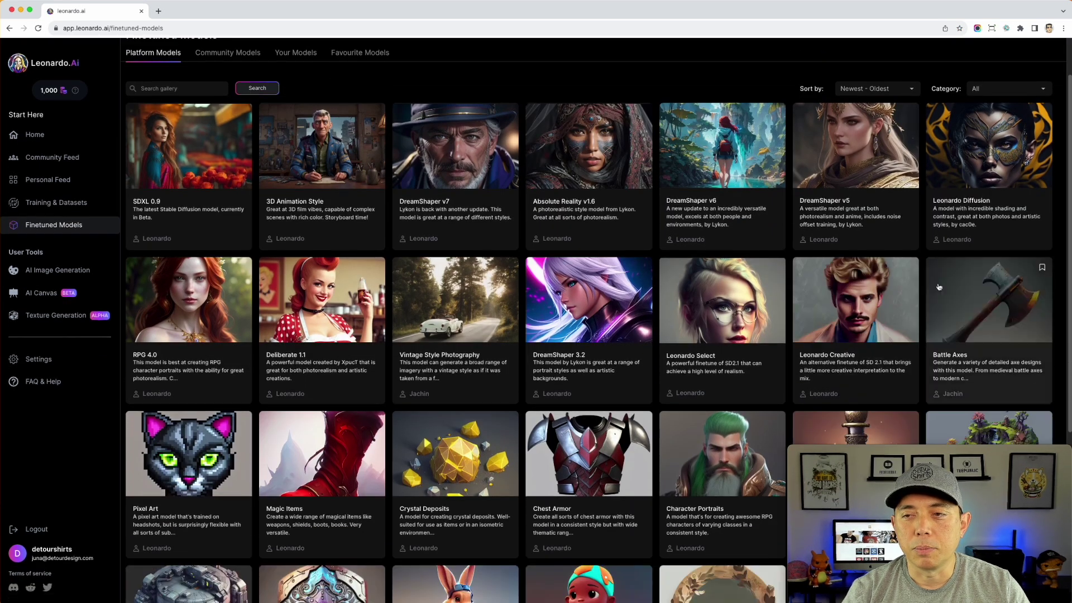
scroll(433, 329, down, 3)
scroll(433, 330, down, 3)
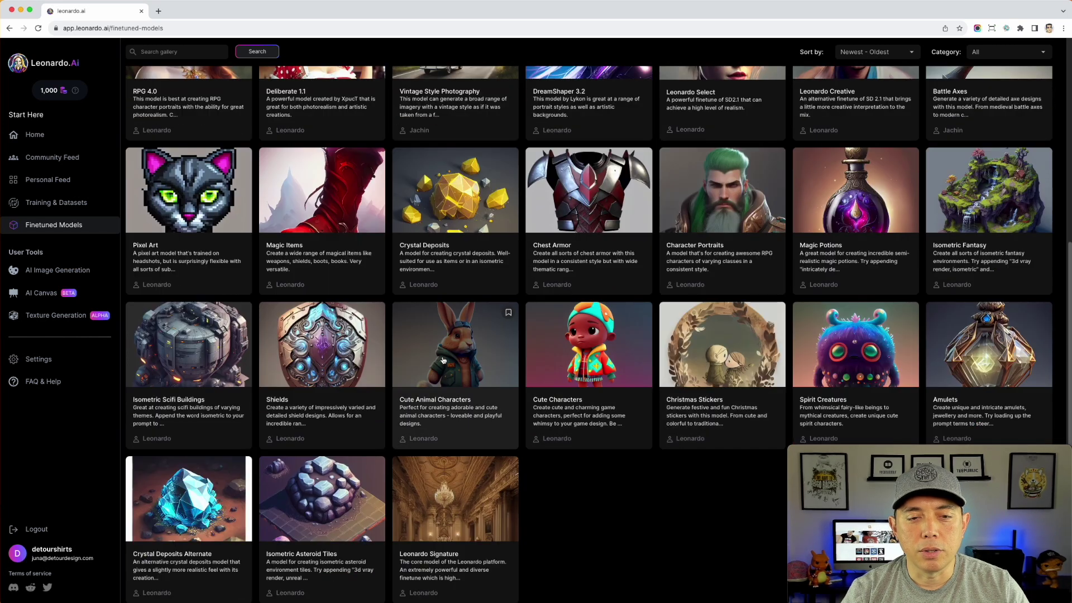
scroll(591, 391, up, 1)
scroll(591, 394, up, 6)
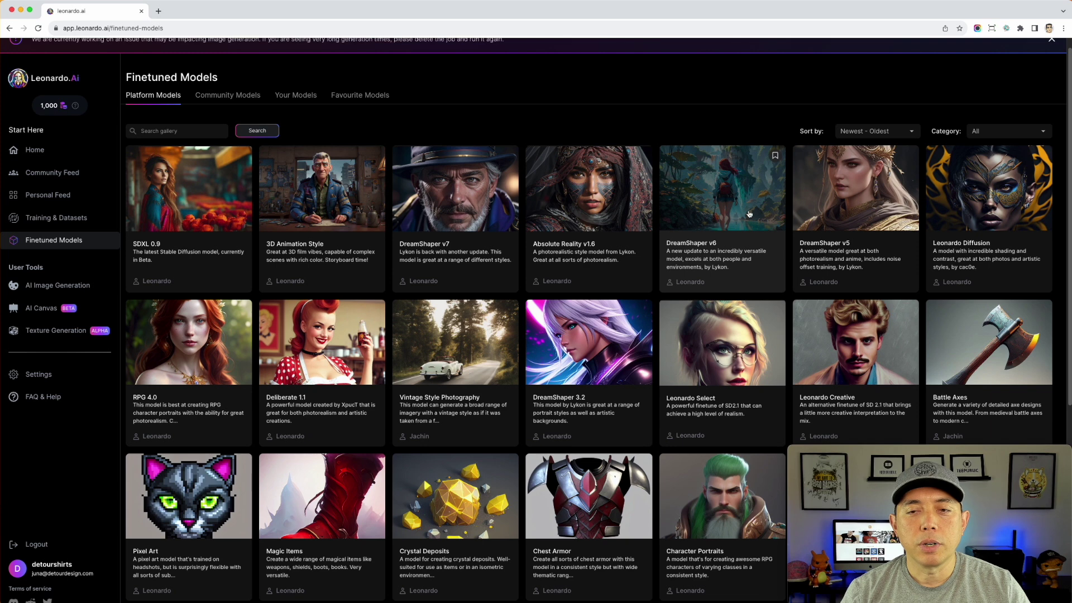
- Open the full gallery of the DreamShaper v7 model and examine the range of image styles created with it
click(440, 191)
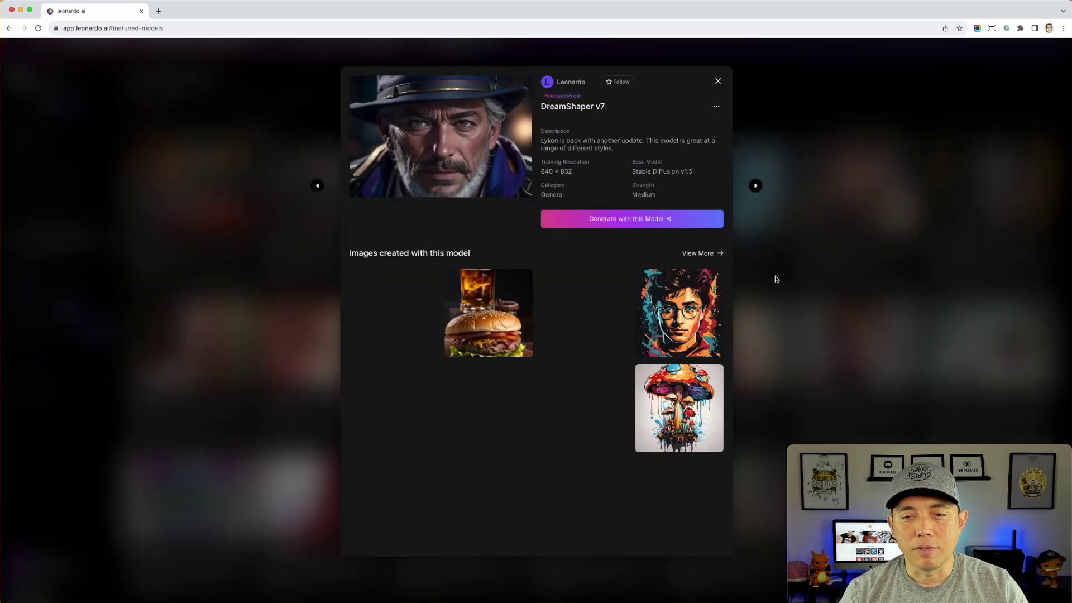
click(699, 254)
scroll(672, 322, down, 3)
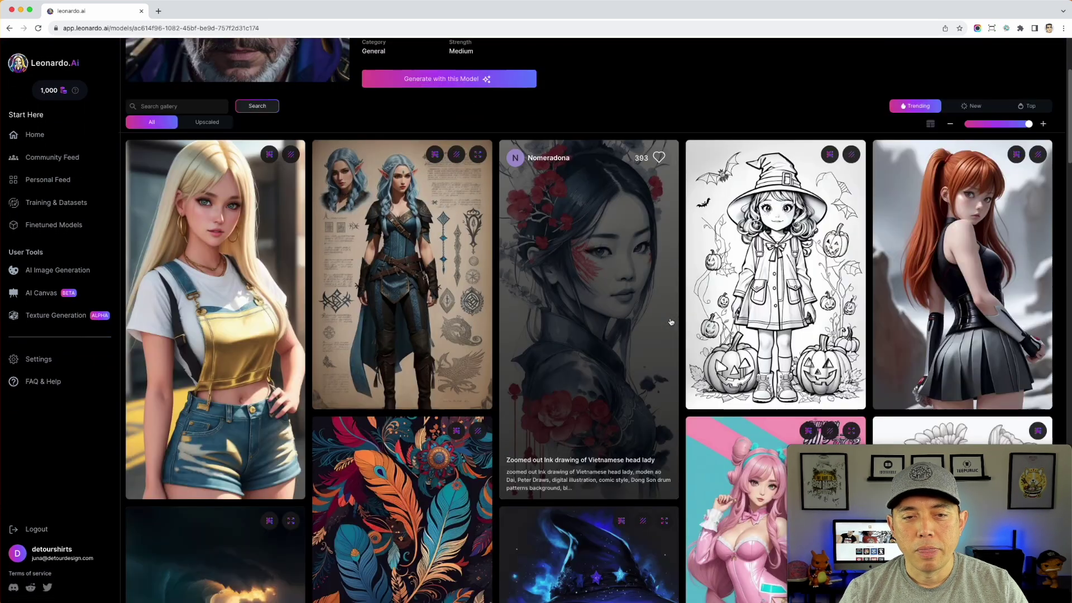
scroll(671, 322, down, 15)
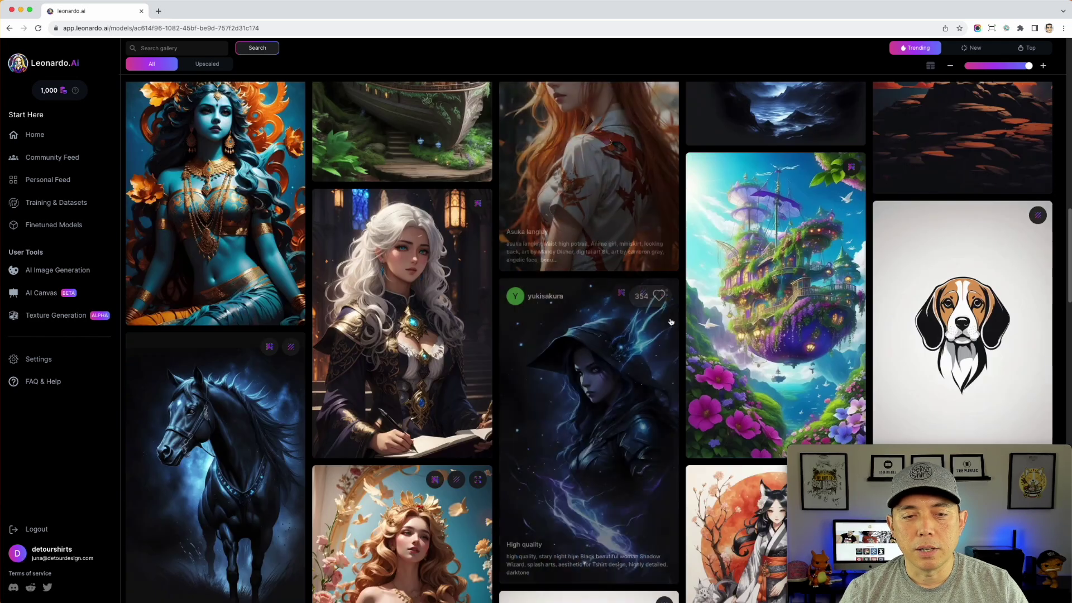
scroll(671, 323, down, 4)
scroll(961, 245, up, 3)
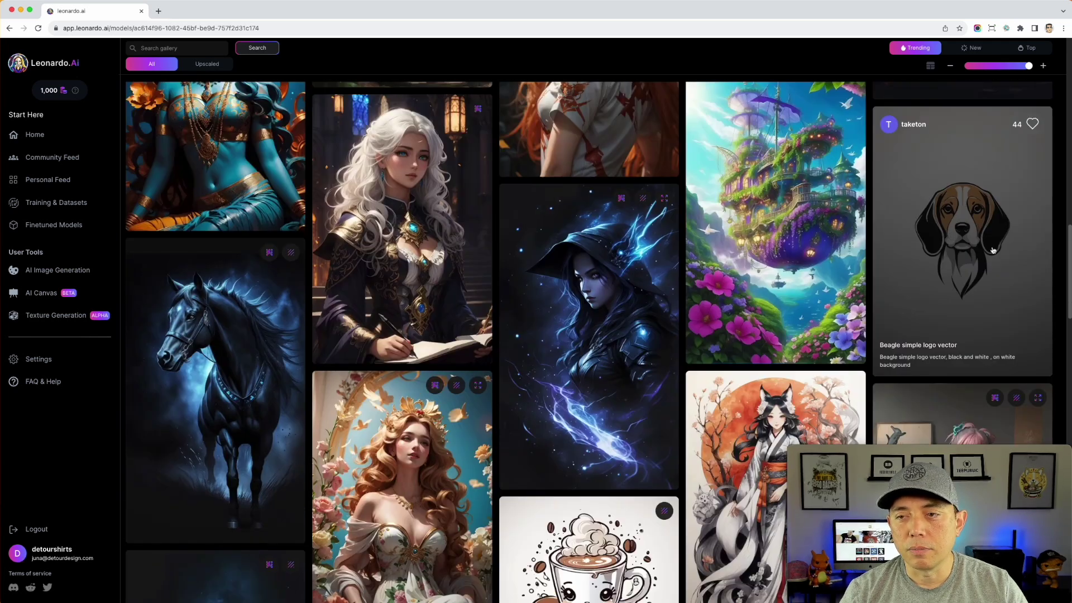
scroll(993, 250, down, 6)
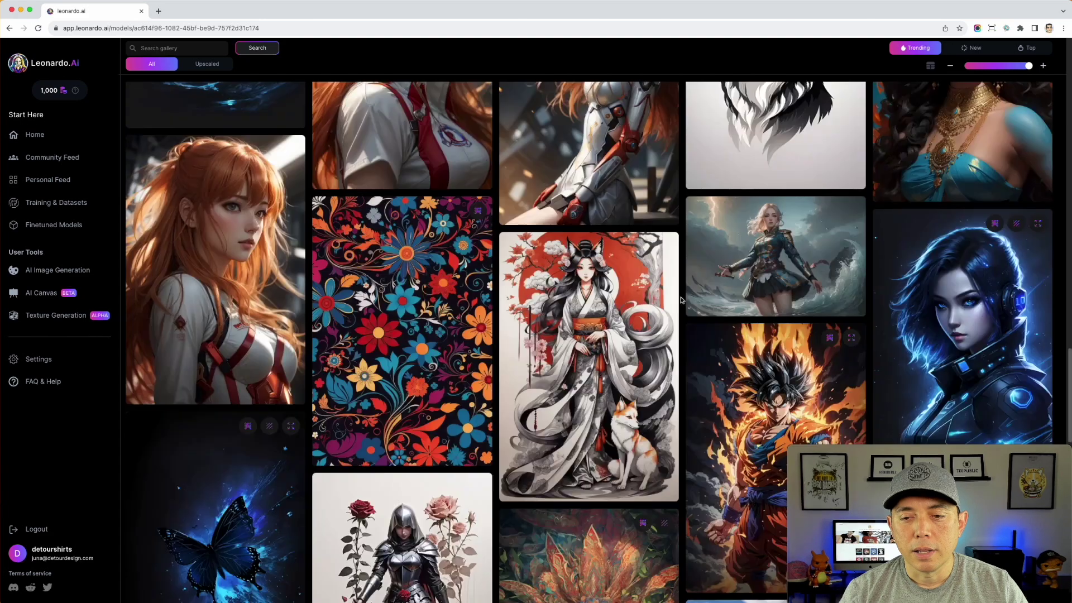
scroll(681, 300, down, 3)
scroll(829, 196, up, 5)
scroll(829, 195, up, 3)
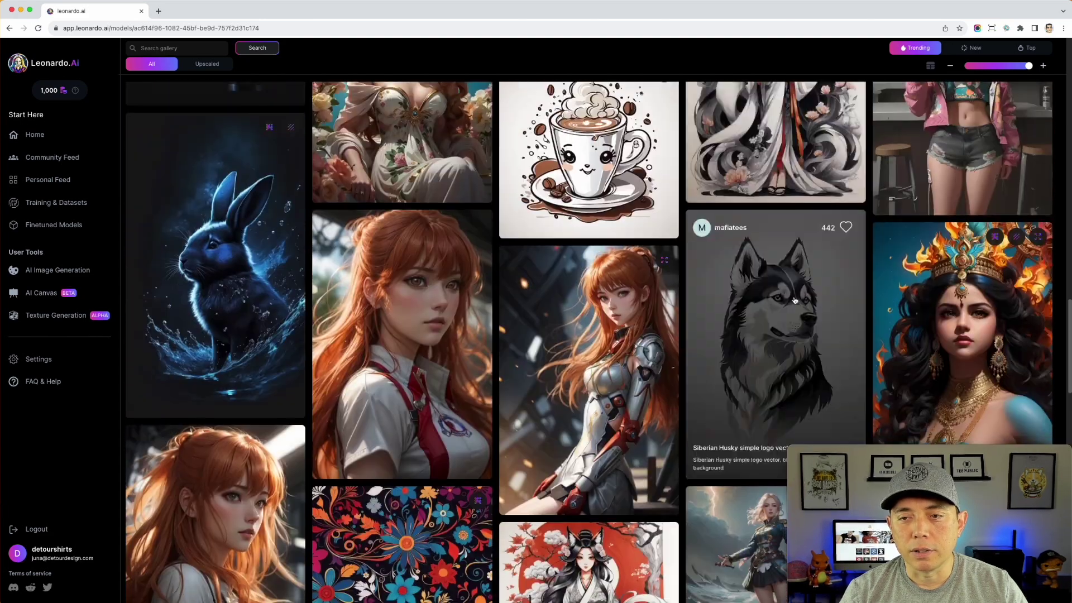
scroll(545, 238, down, 12)
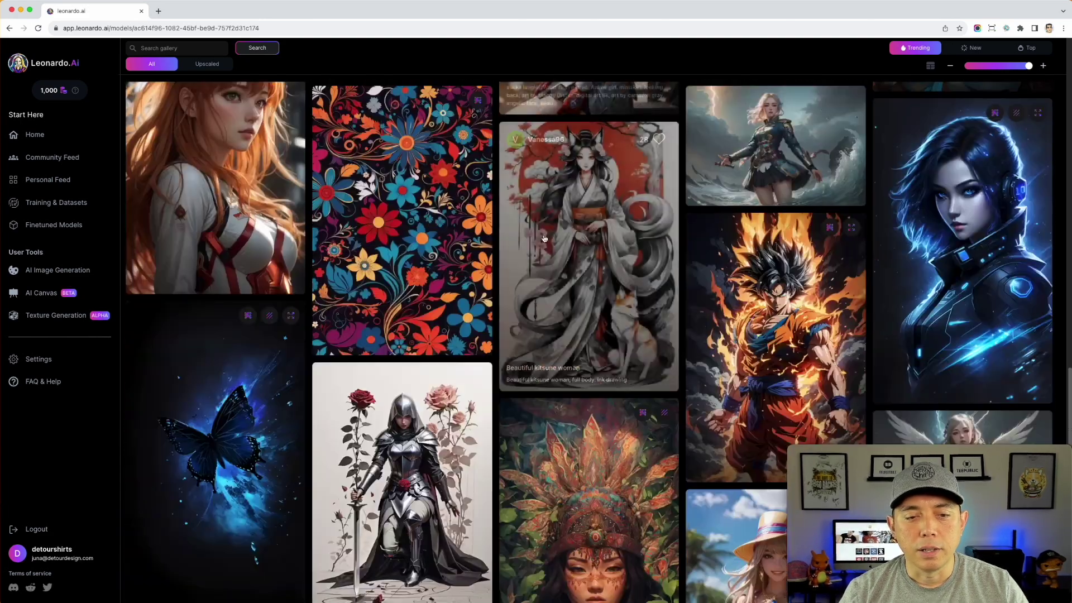
scroll(545, 238, down, 15)
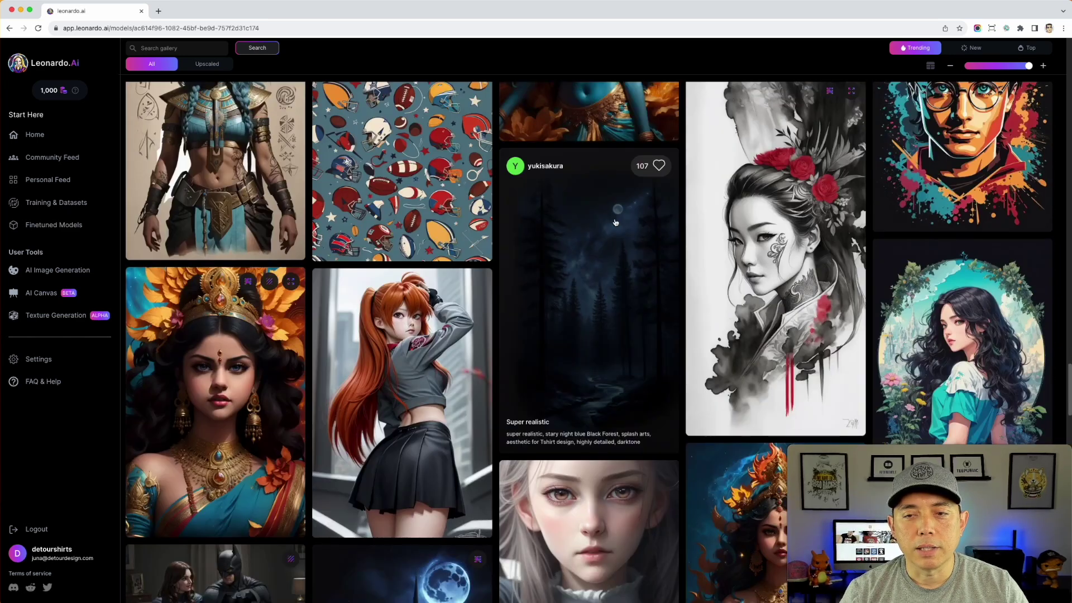
scroll(615, 222, down, 3)
scroll(595, 254, up, 12)
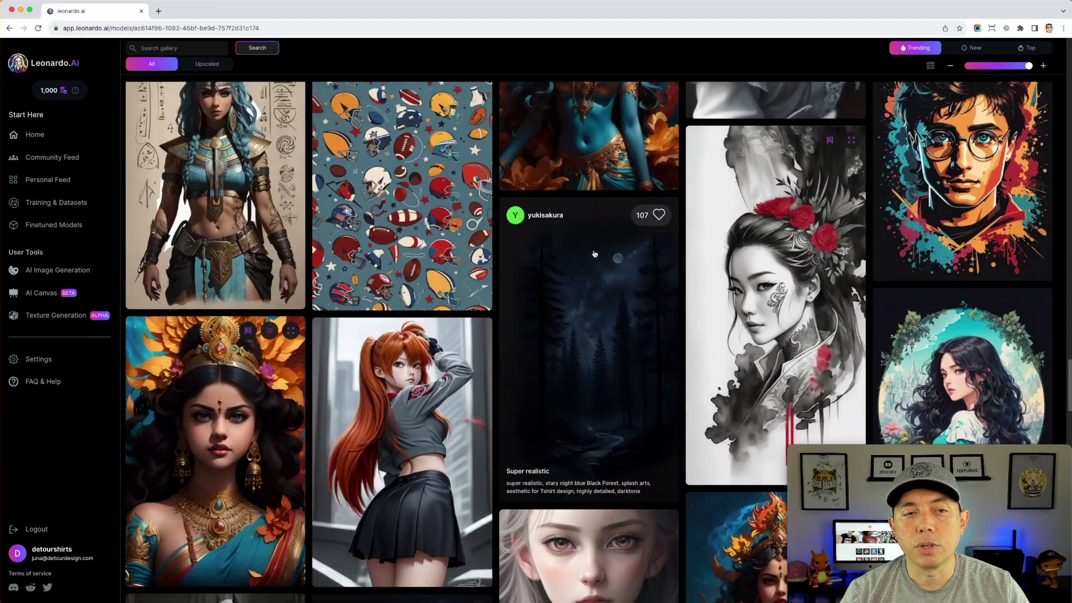
scroll(594, 254, up, 15)
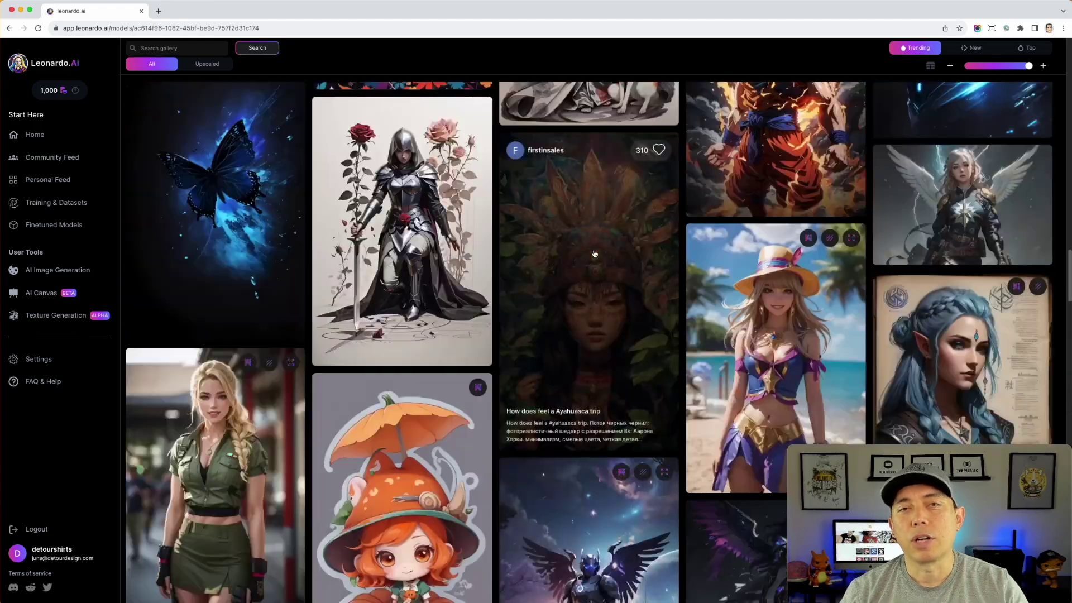
scroll(595, 255, up, 12)
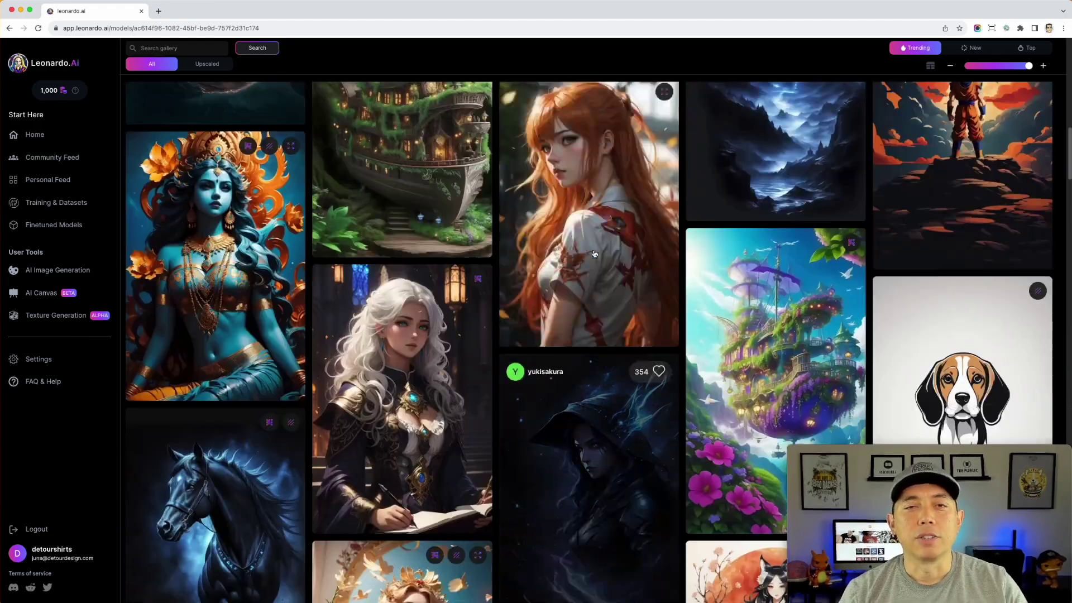
- Switch from the model gallery to Discord, check the Midjourney Bot's direct messages and return to the Detour Shirts server's general channel
scroll(594, 254, up, 15)
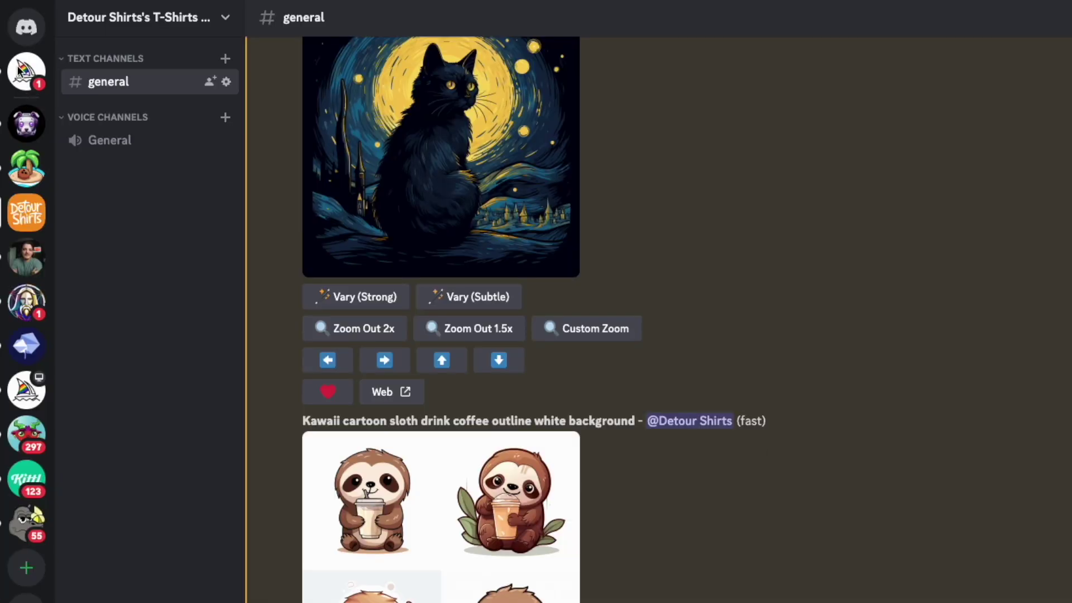
click(20, 70)
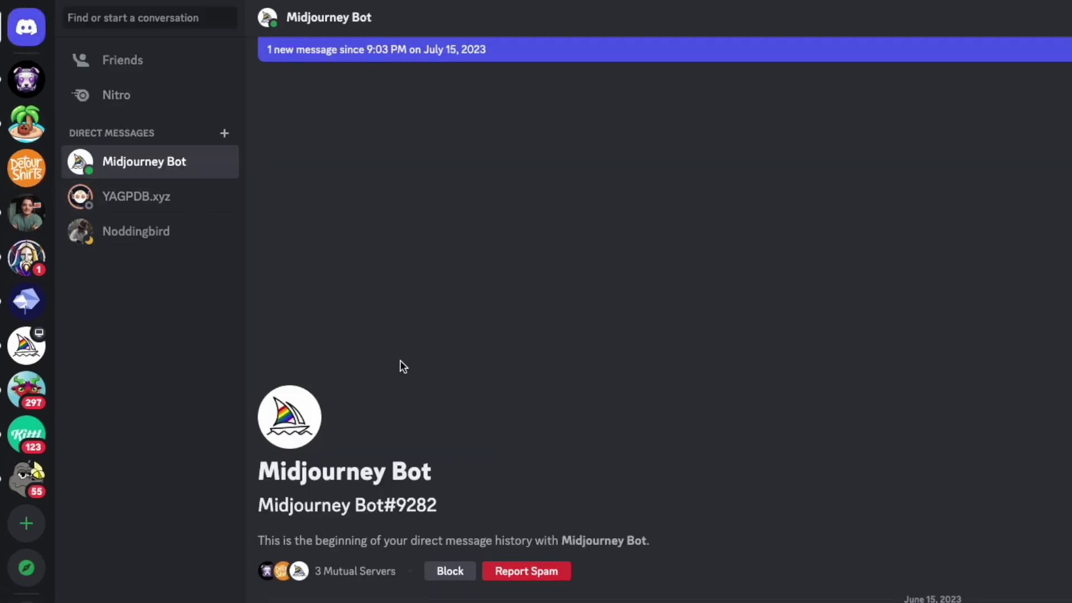
click(26, 168)
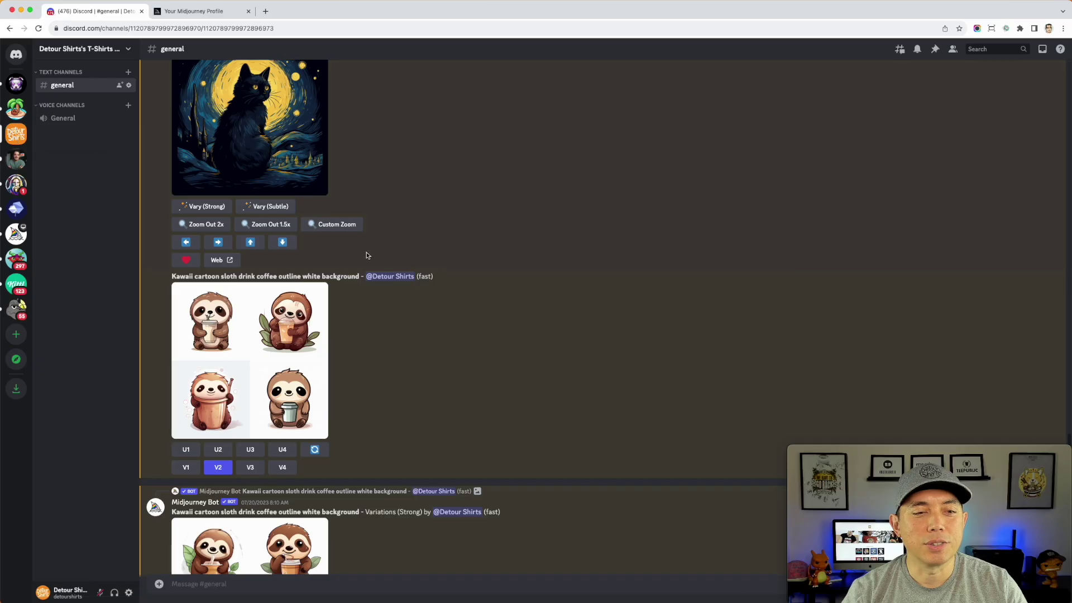
- Examine the Midjourney T-shirt designs and their prompts in the general channel, from the great wave corgi to the ninja hamster images
scroll(461, 355, up, 3)
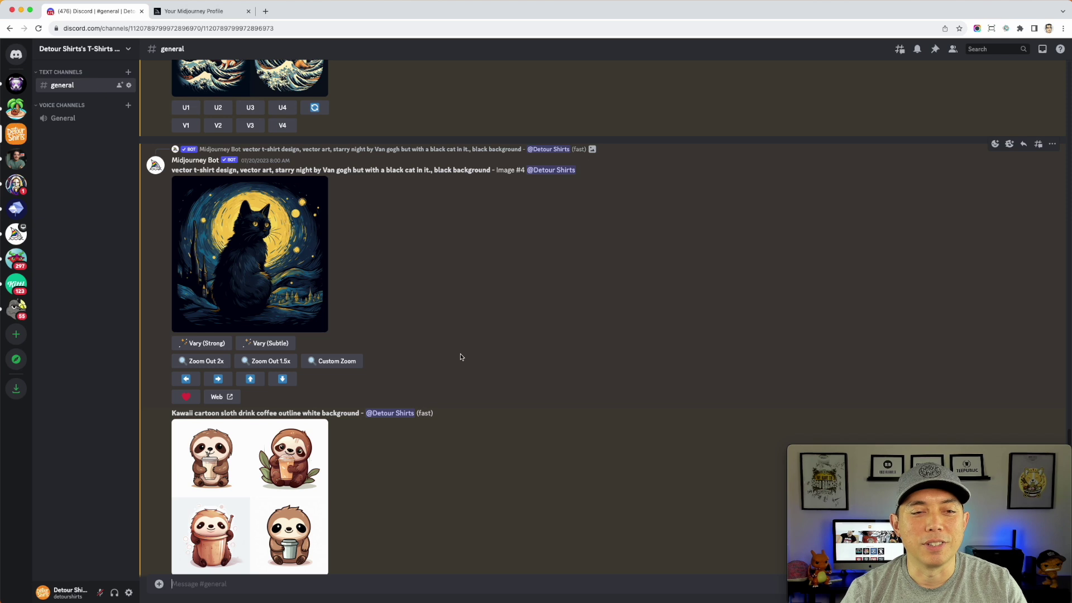
scroll(461, 356, up, 6)
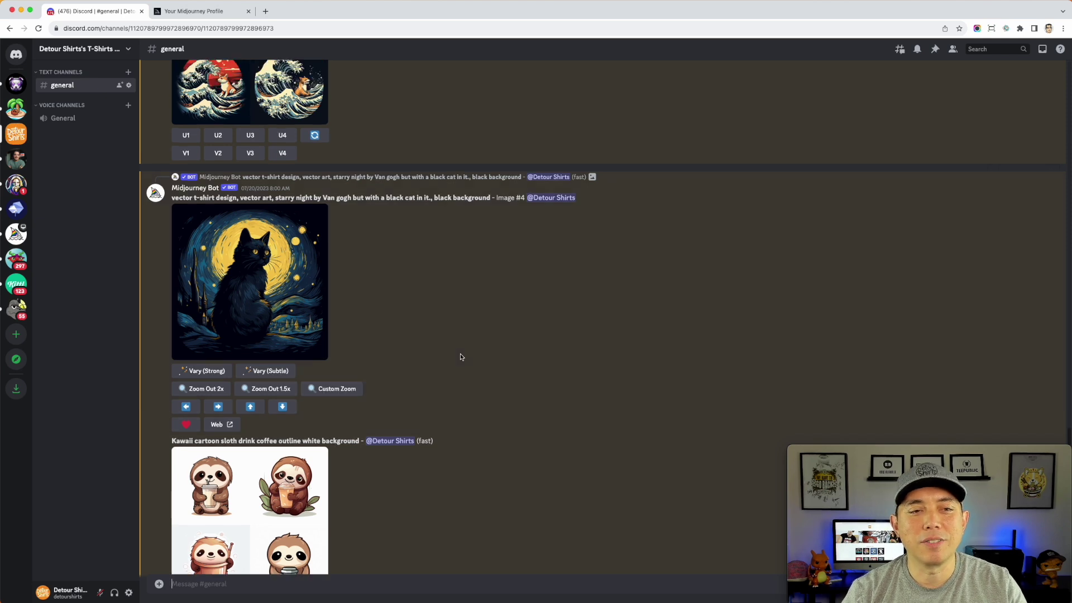
scroll(461, 357, down, 3)
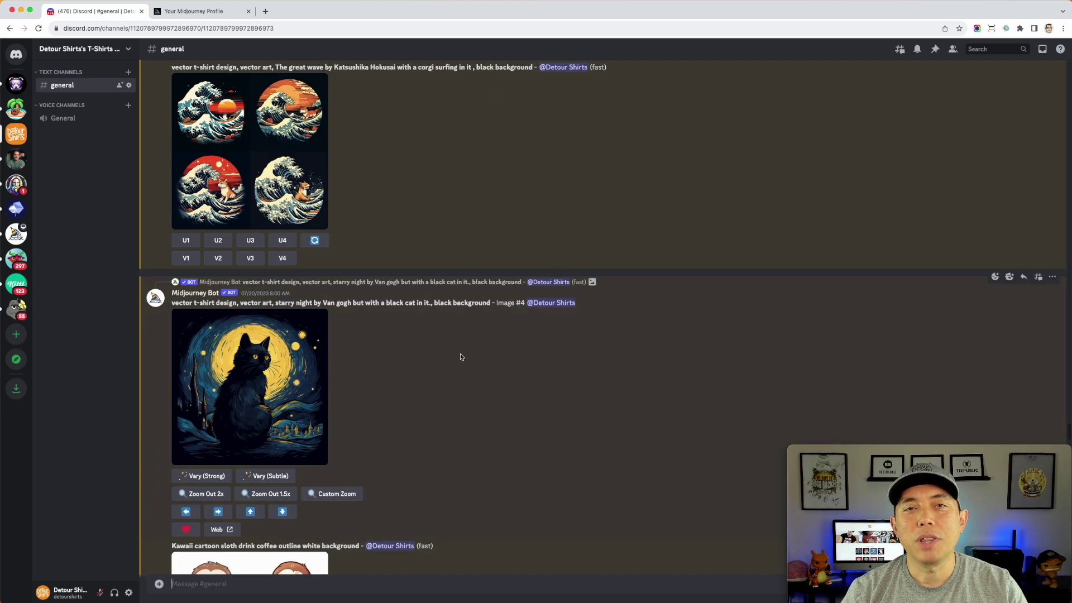
scroll(461, 357, down, 1)
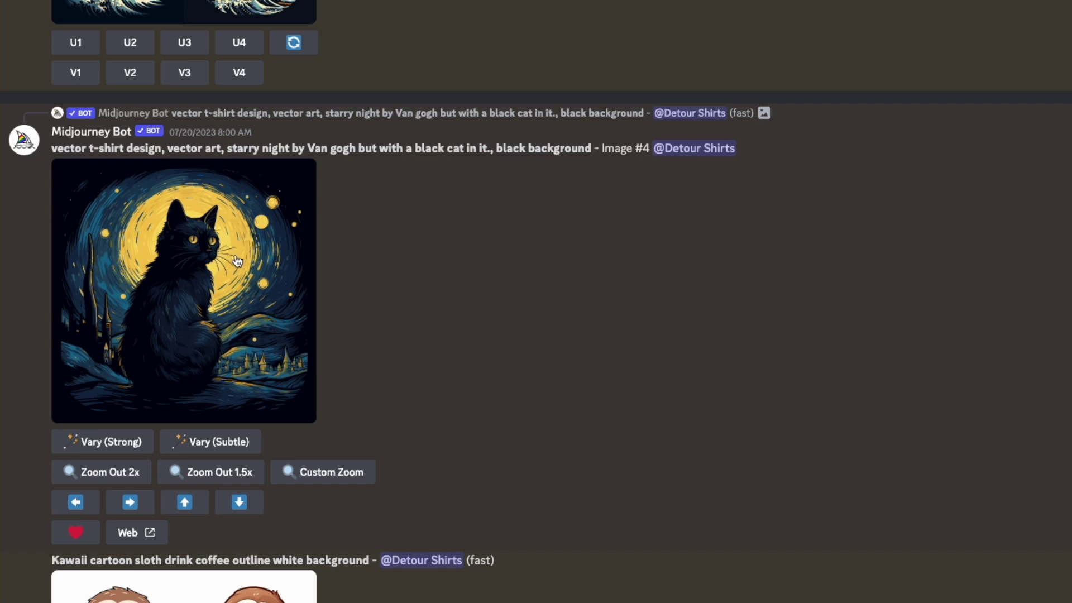
scroll(436, 191, down, 5)
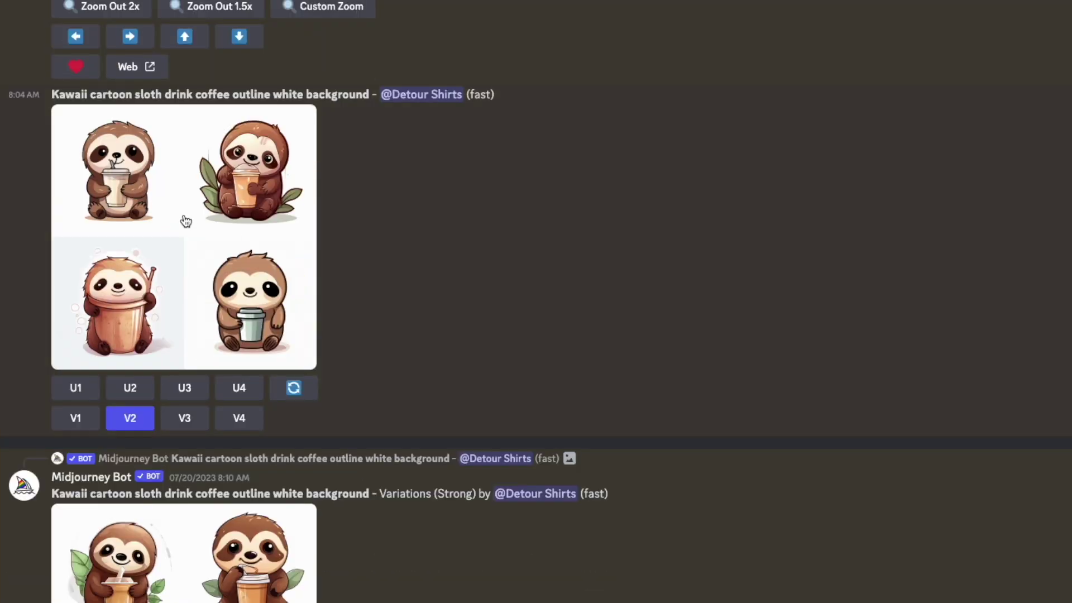
scroll(527, 266, down, 15)
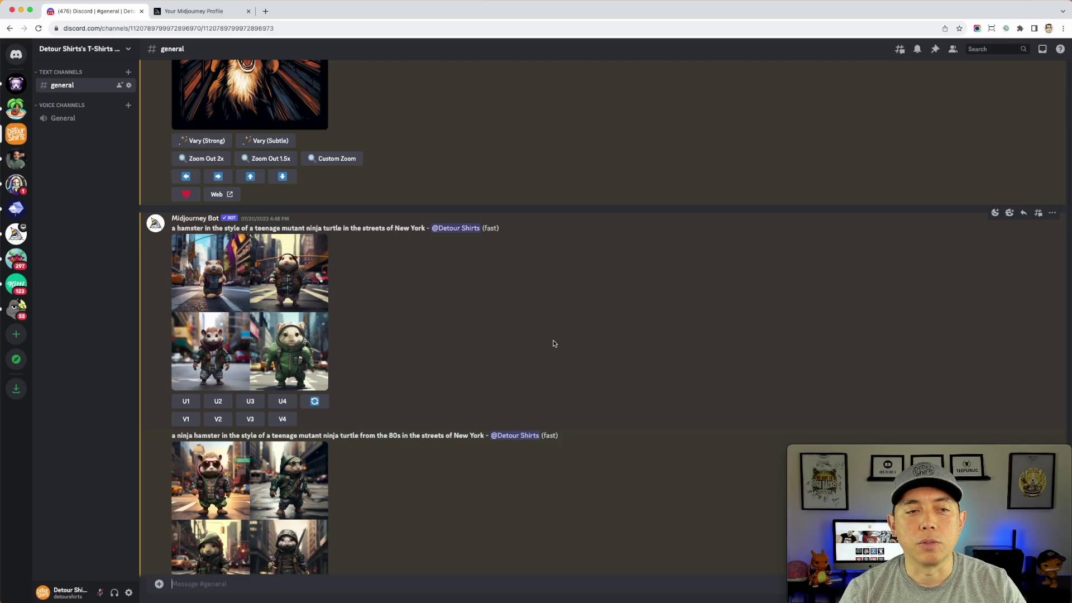
scroll(395, 258, up, 3)
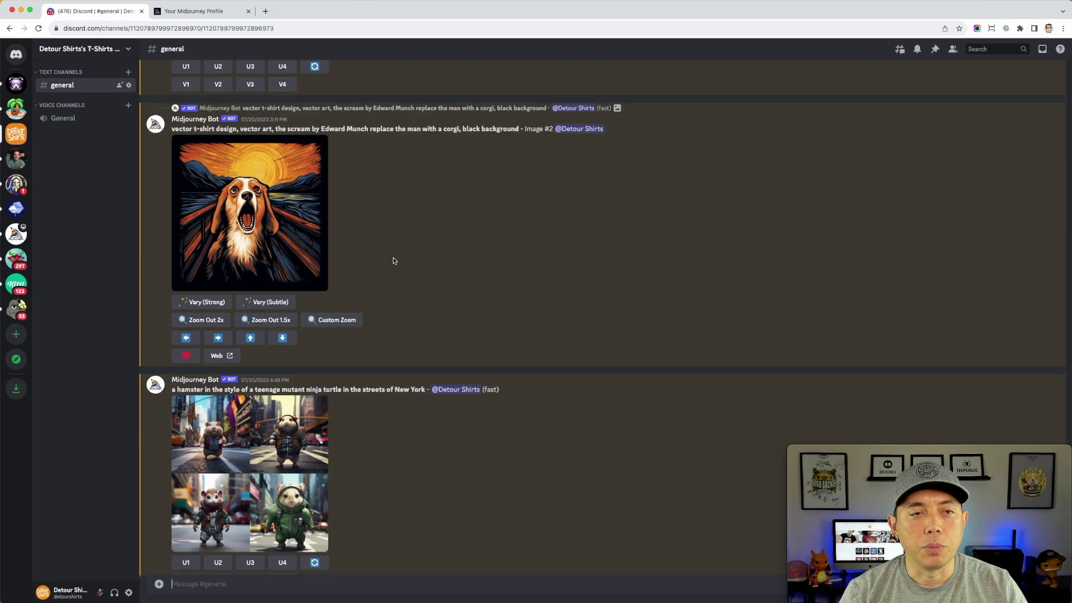
scroll(467, 239, down, 8)
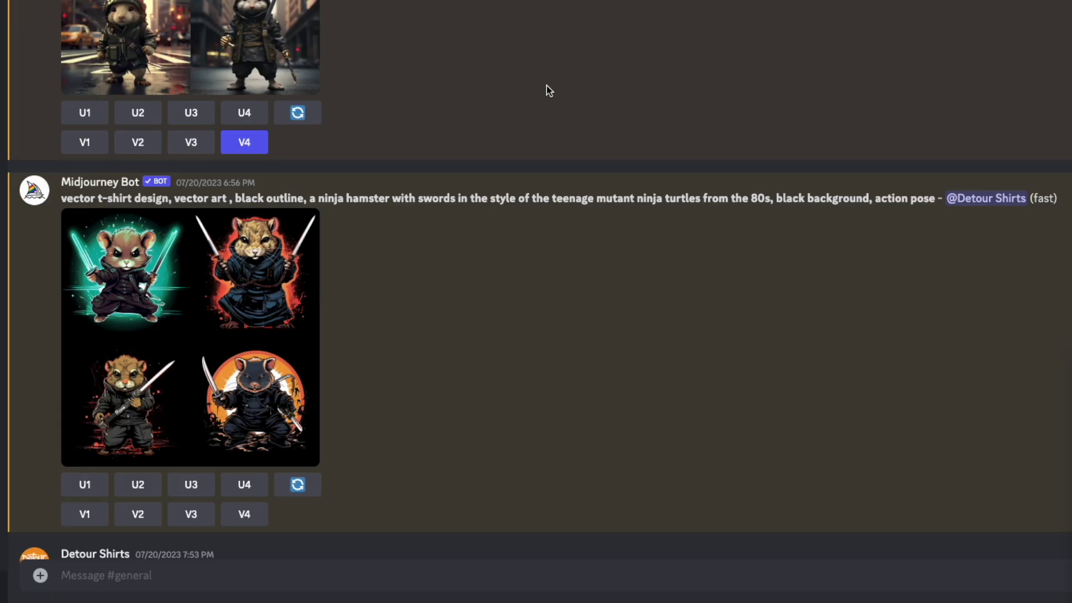
scroll(547, 86, down, 6)
- Begin a slash command in the general channel to bring up the Midjourney commands, keeping the ninja hamster T-shirt design in view
click(91, 579)
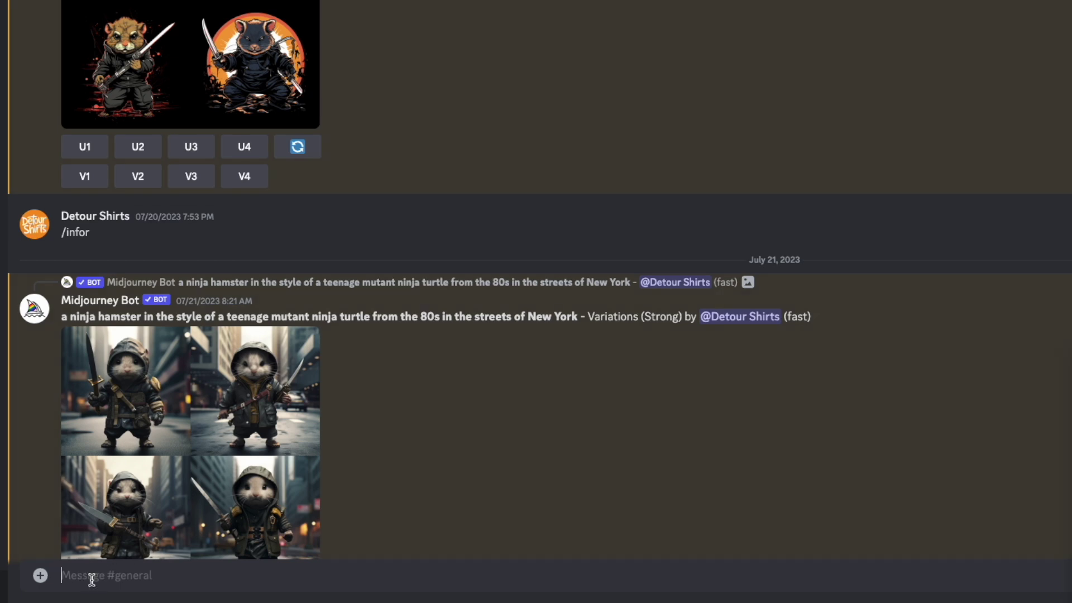
text(/)
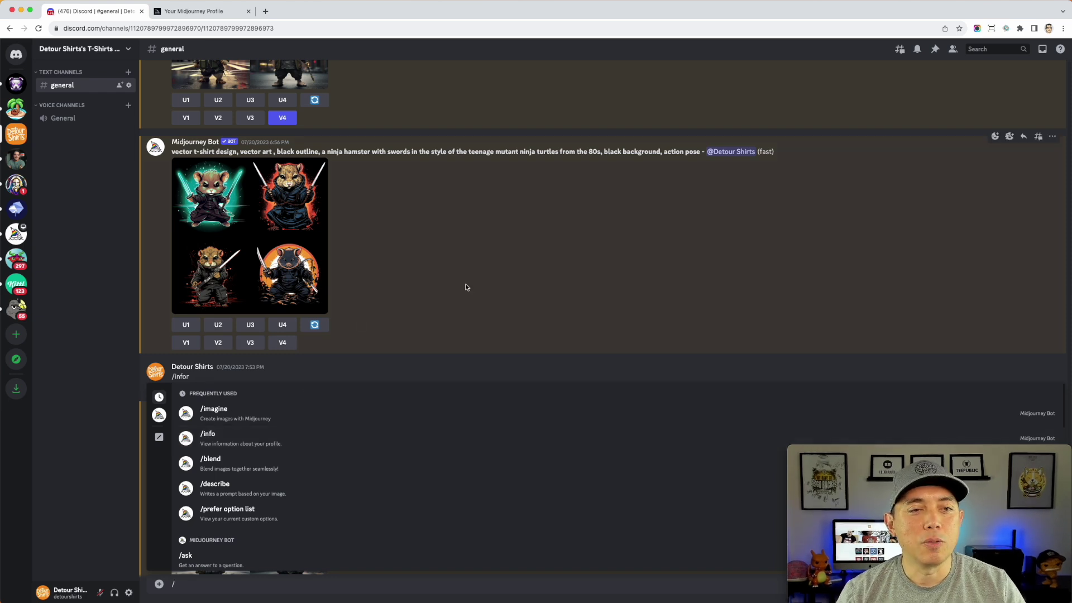
scroll(493, 324, up, 1)
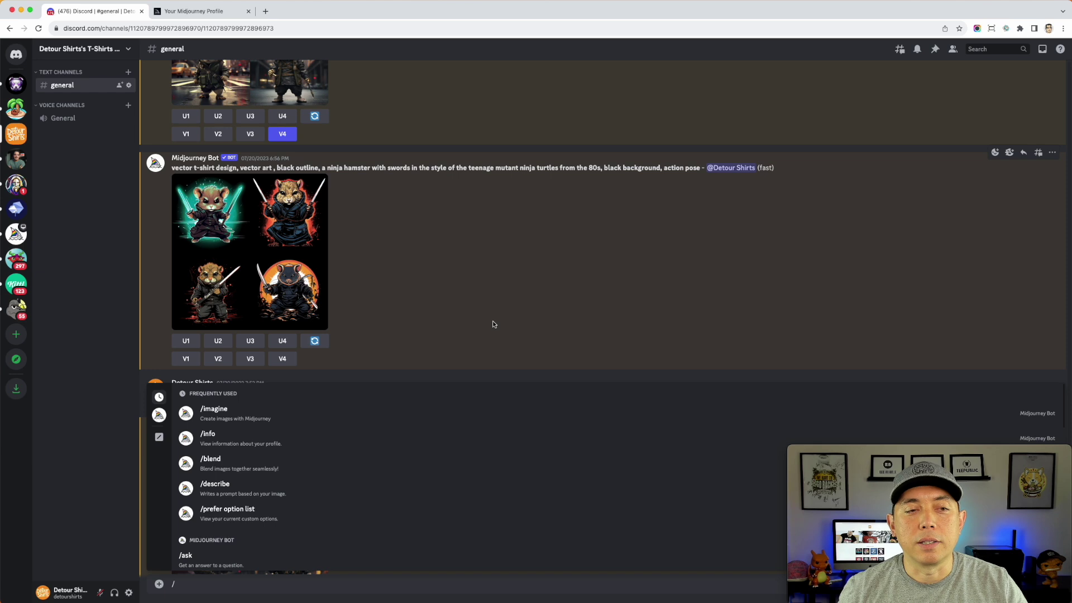
scroll(475, 338, up, 4)
scroll(476, 339, up, 2)
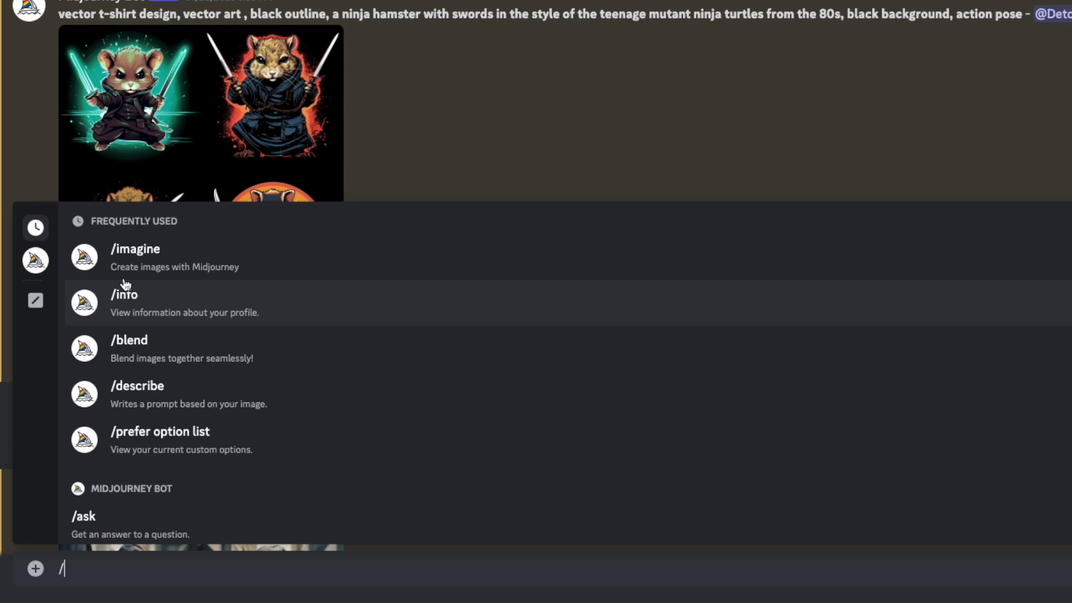
- Review the list of available Midjourney Bot commands, from /ask and /describe through /settings to /subscribe
scroll(316, 397, down, 5)
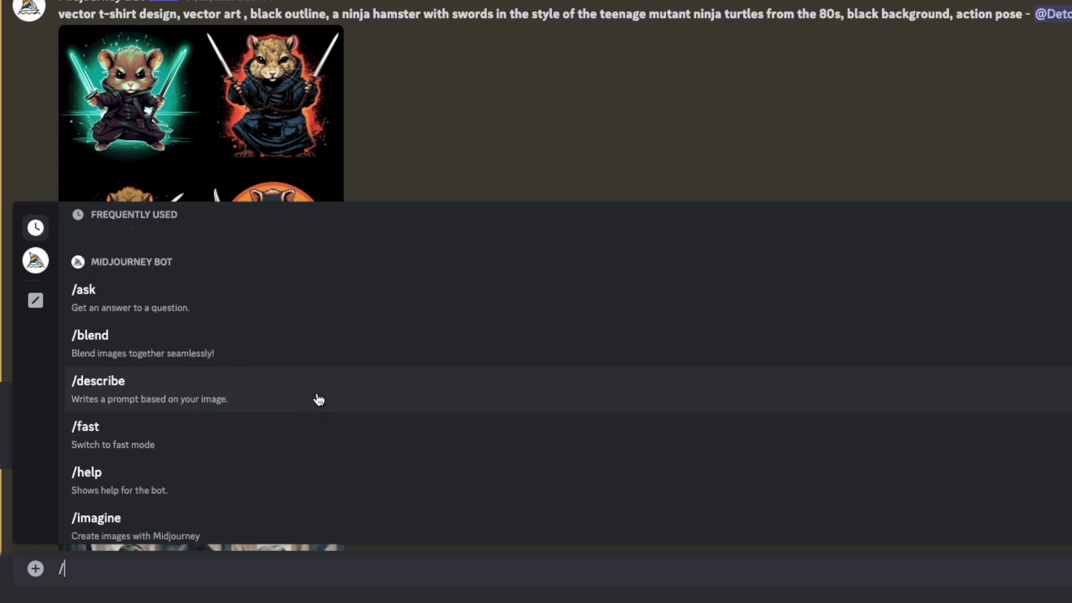
scroll(319, 399, down, 3)
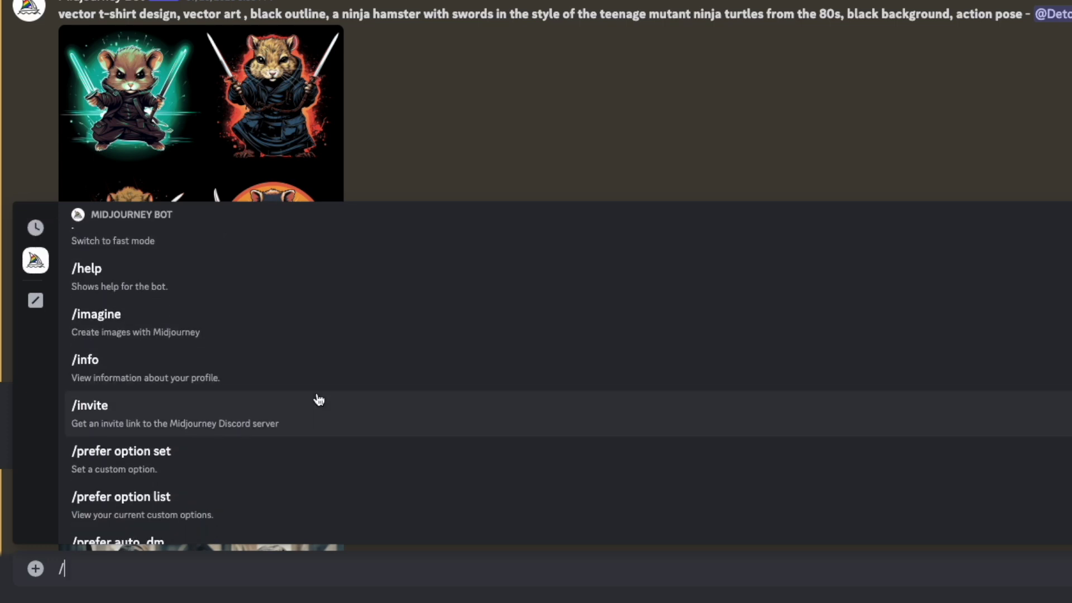
scroll(316, 397, up, 3)
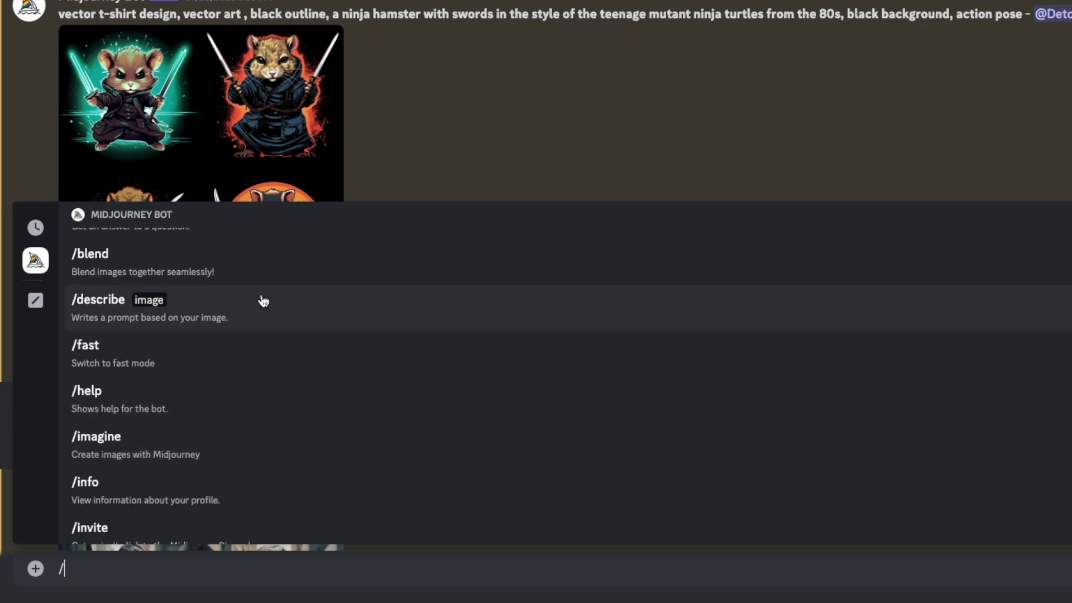
scroll(266, 278, down, 1)
scroll(264, 340, down, 2)
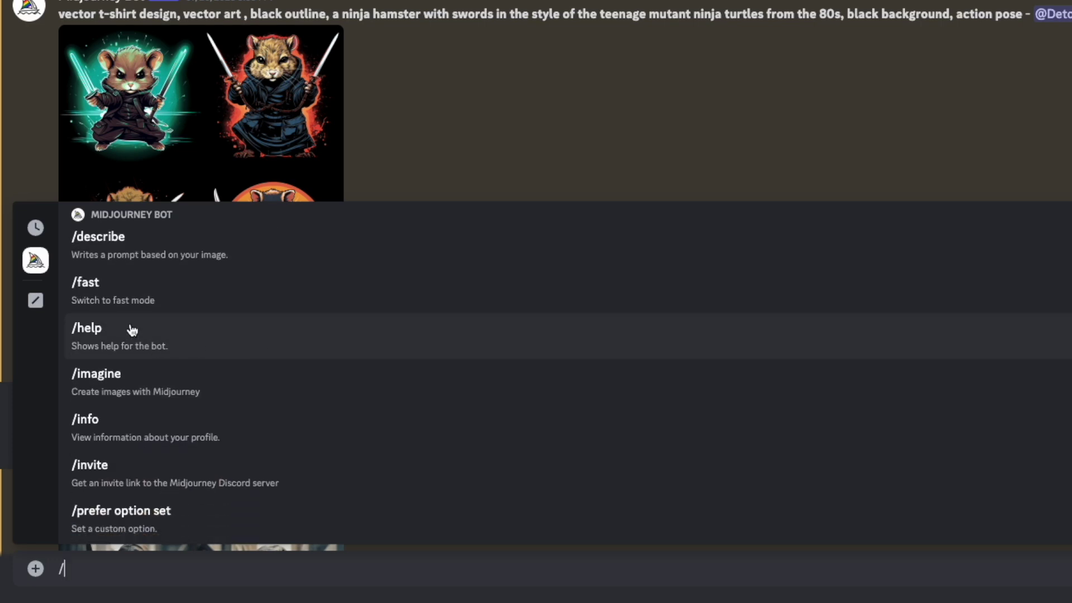
scroll(204, 371, down, 3)
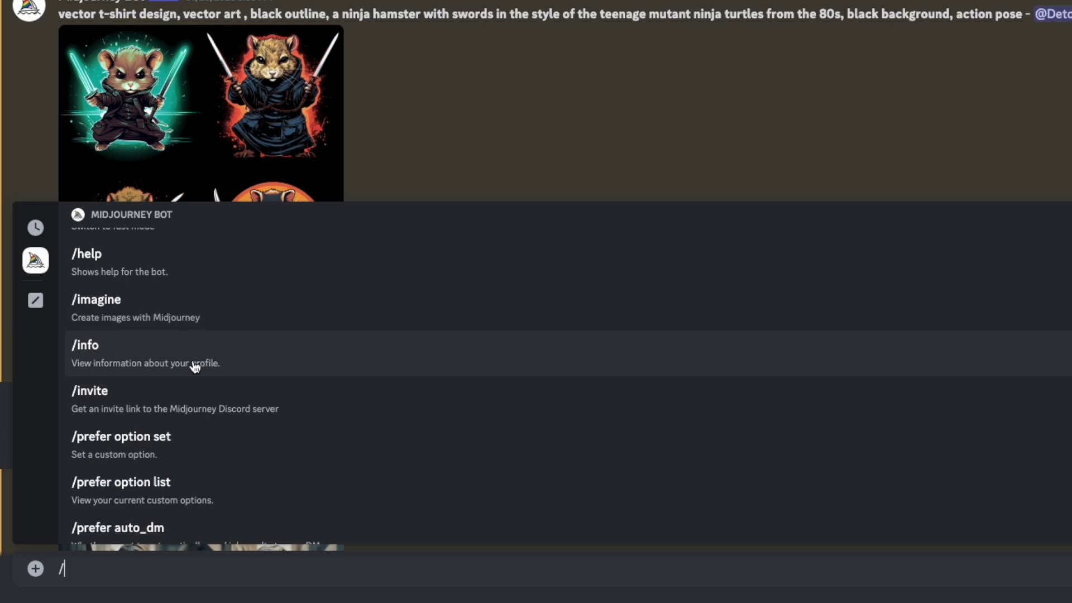
scroll(328, 409, down, 8)
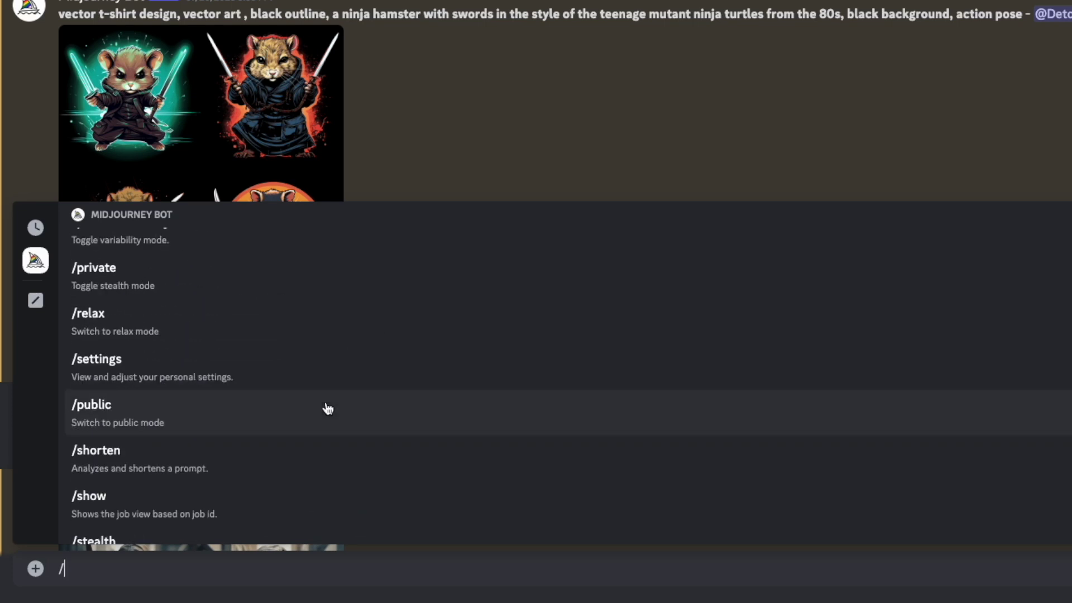
scroll(327, 409, down, 1)
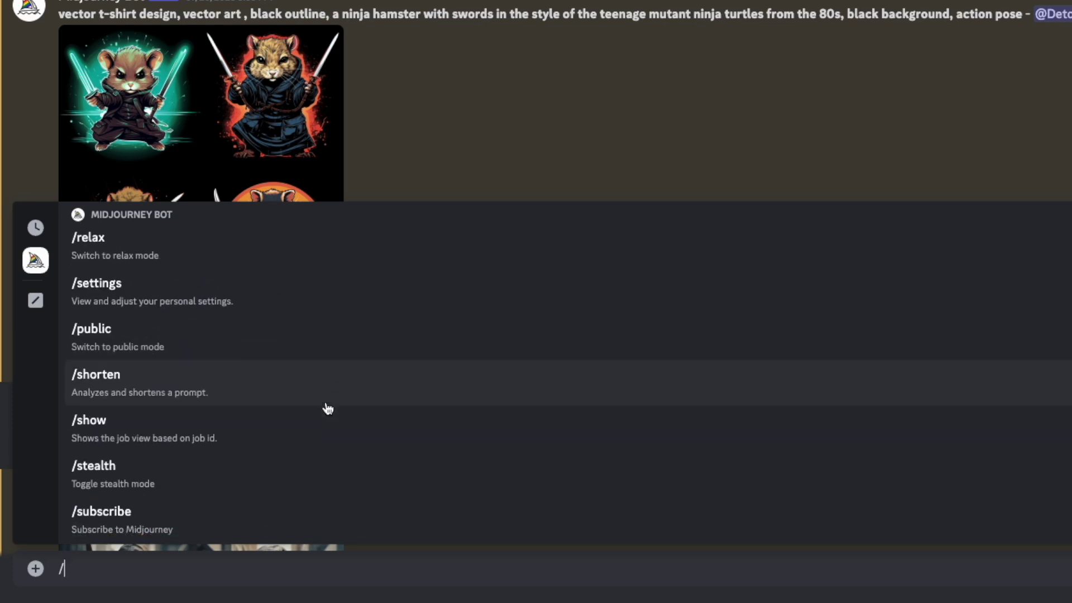
scroll(328, 408, up, 12)
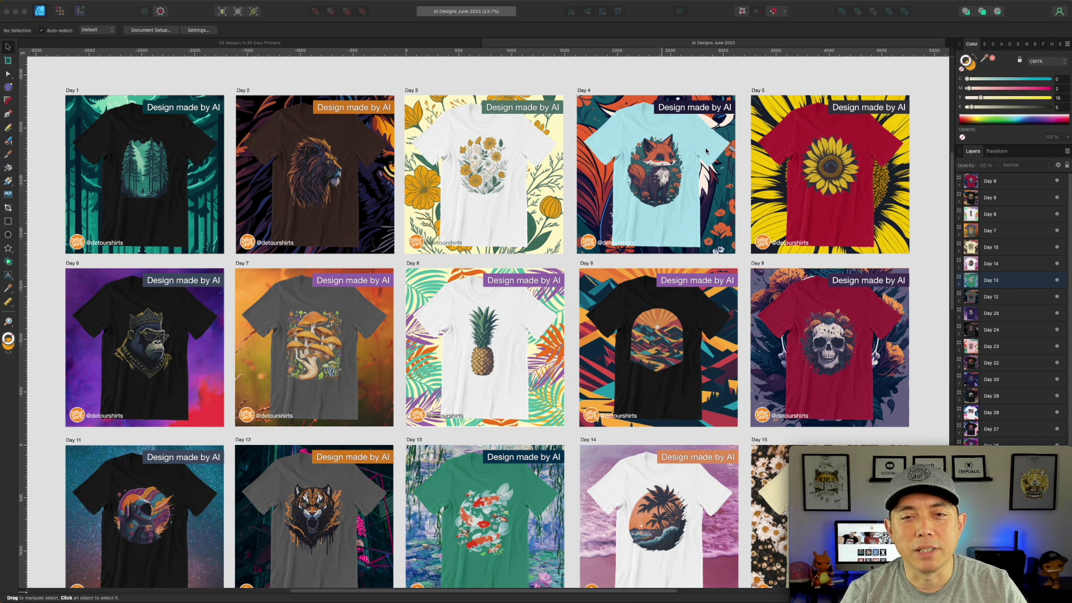
- Switch to the AI Designs June 2023 document in Affinity Designer and examine the AI-made T-shirt mockups from Day 1 to Day 30
scroll(240, 188, down, 1)
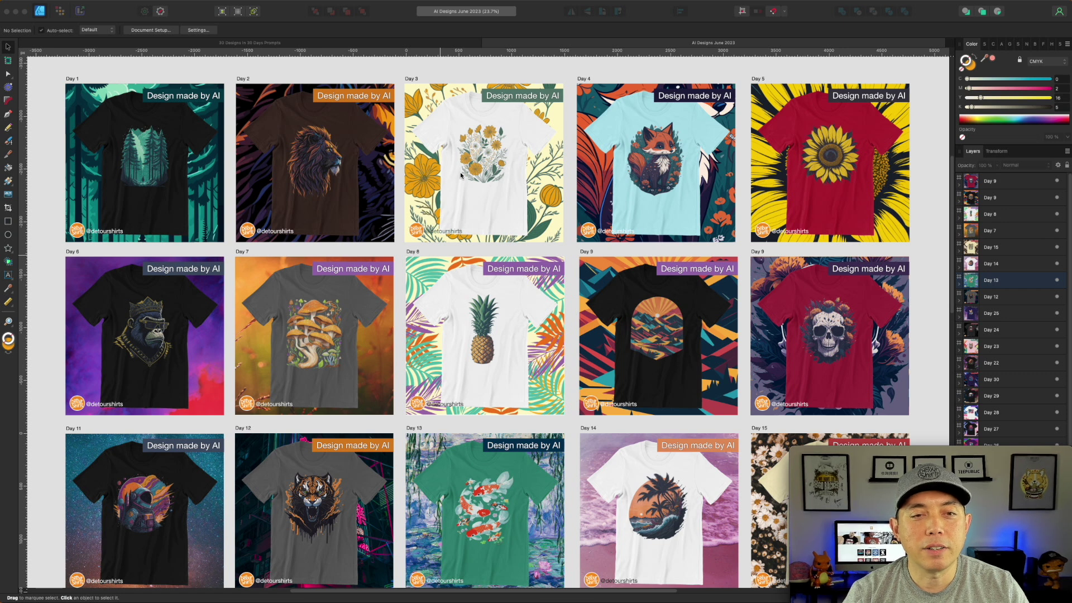
scroll(461, 176, down, 2)
scroll(650, 213, down, 6)
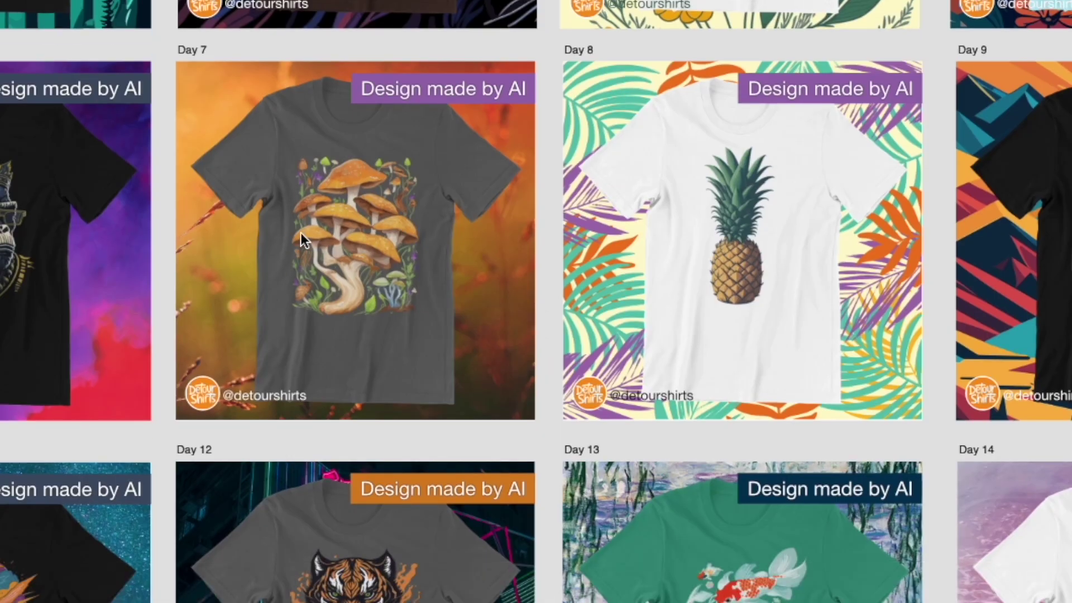
scroll(432, 223, down, 4)
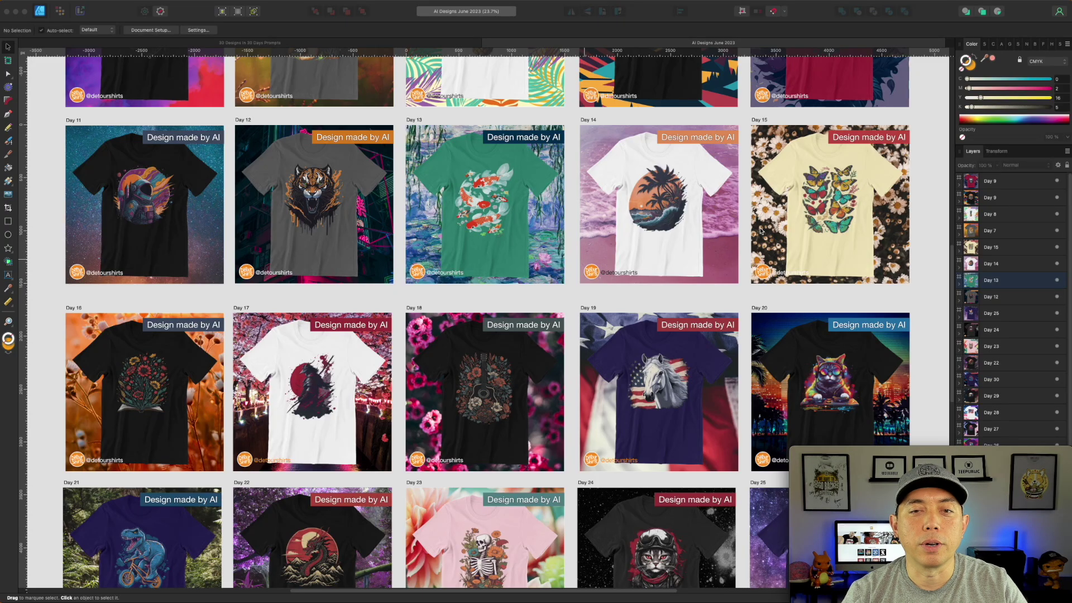
scroll(507, 247, down, 3)
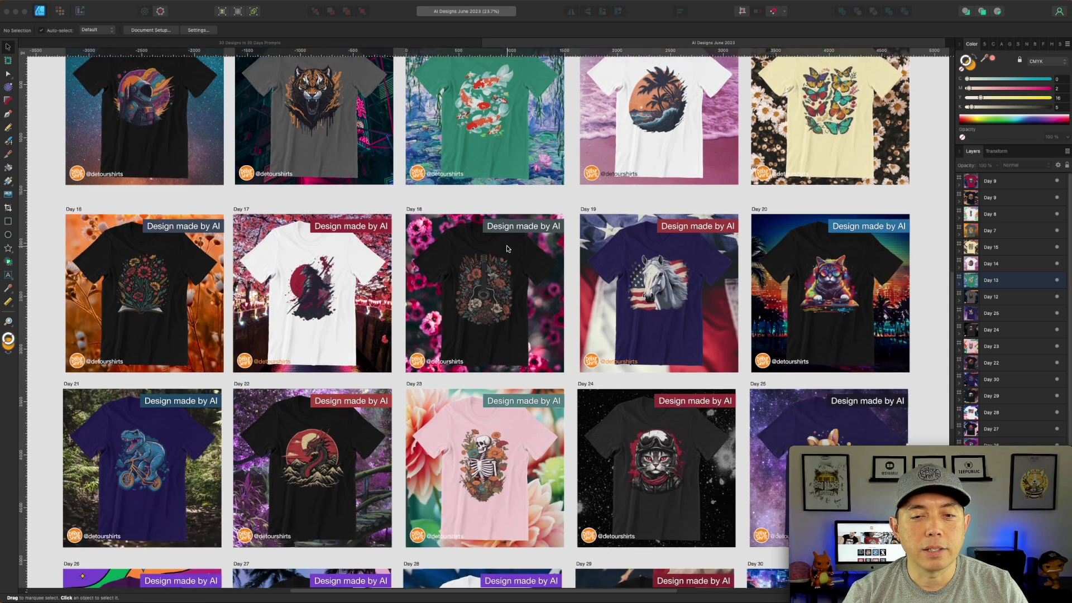
scroll(507, 248, down, 3)
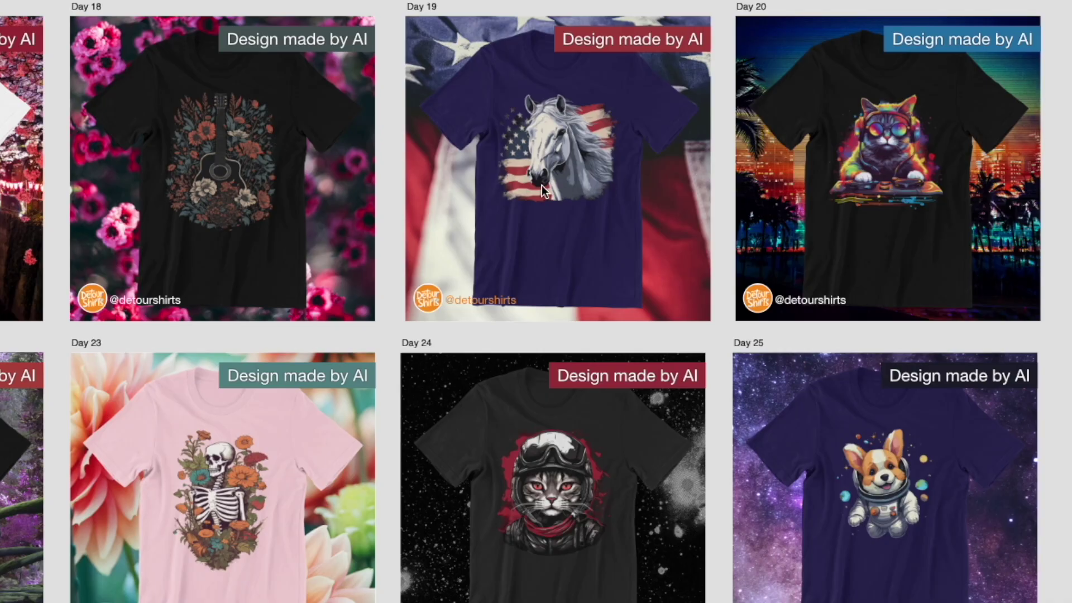
scroll(542, 186, down, 1)
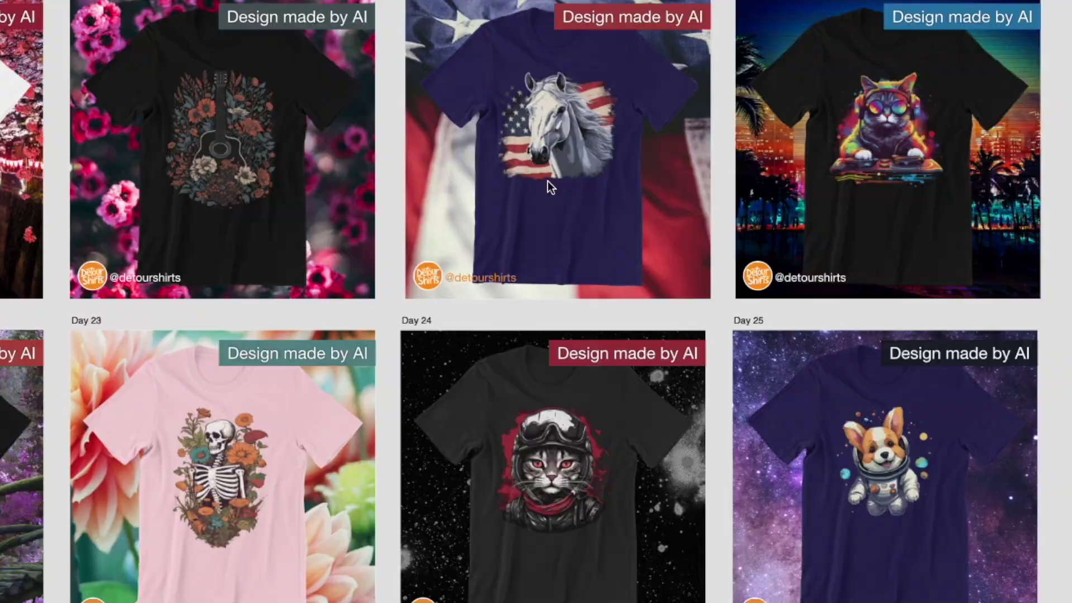
scroll(548, 181, down, 2)
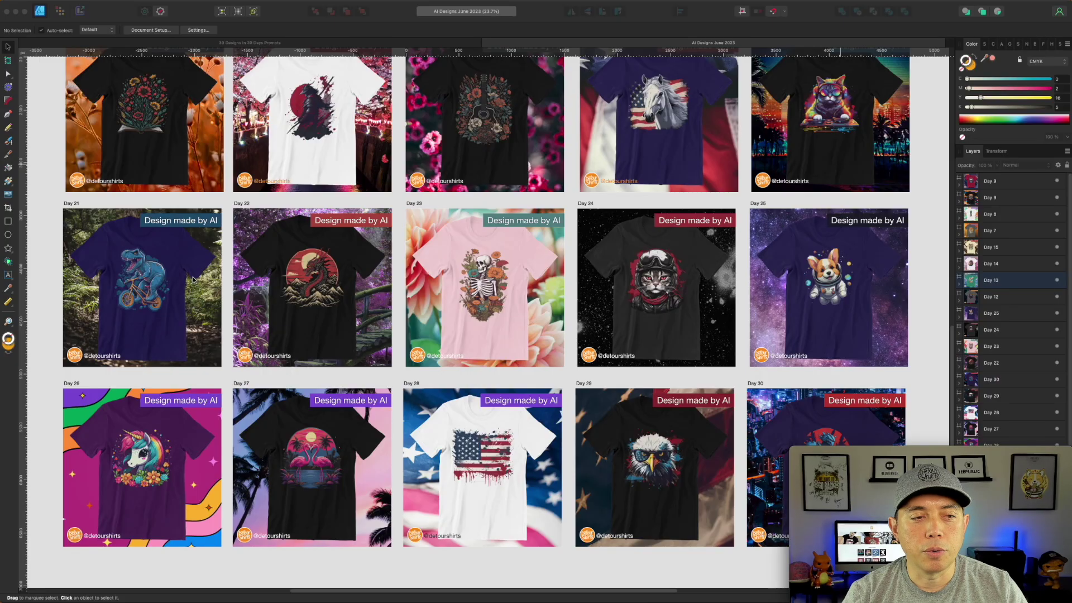
scroll(550, 269, down, 1)
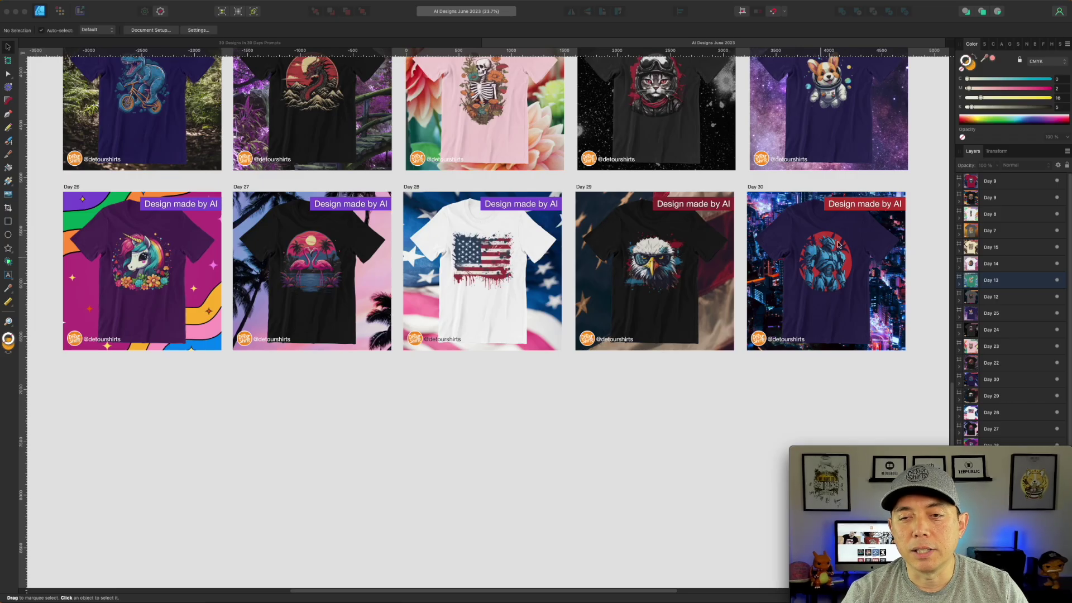
- Return to the first rows of T-shirt mockups, starting at Day 1, and look them over again
scroll(838, 285, up, 10)
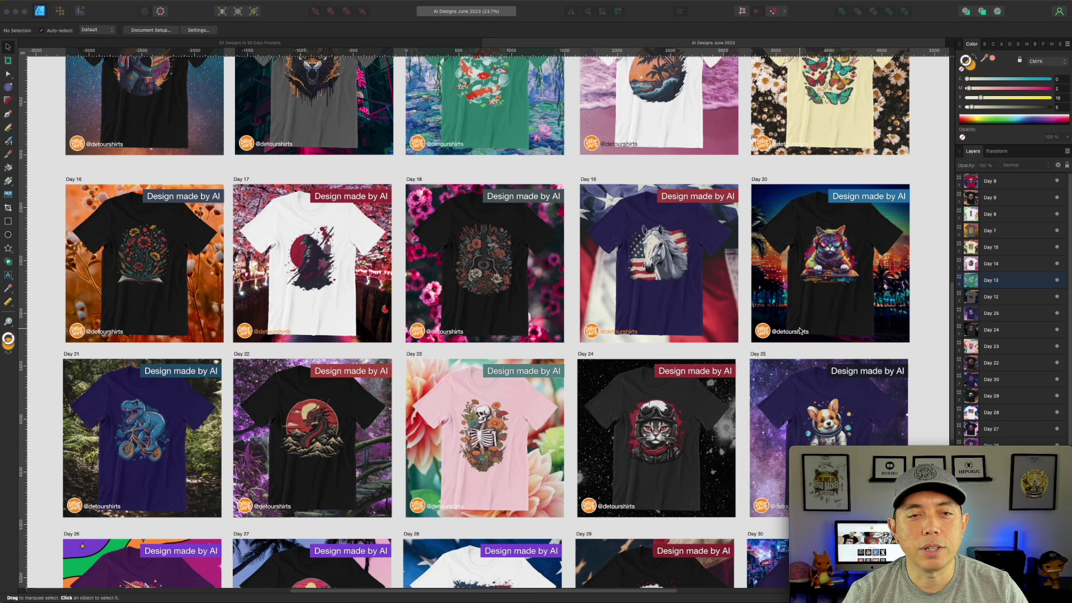
scroll(800, 330, up, 15)
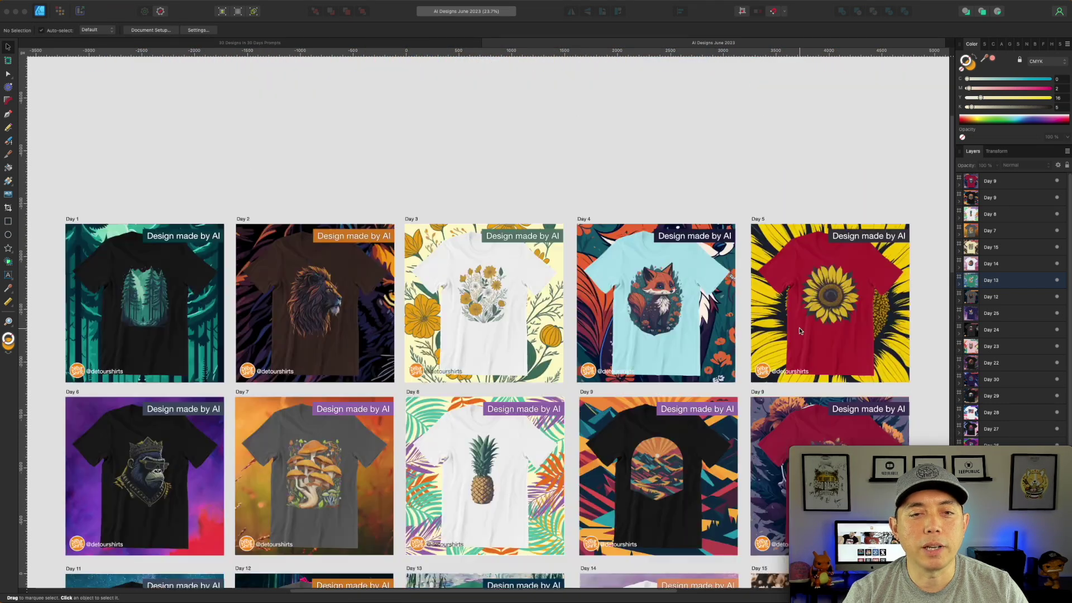
scroll(799, 330, down, 2)
scroll(800, 329, down, 1)
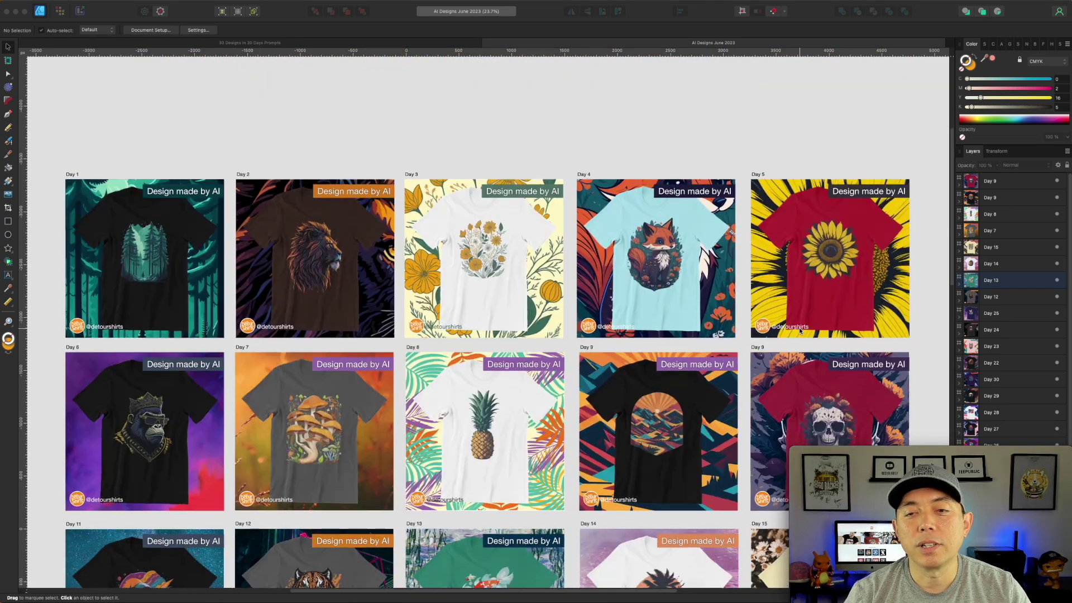
scroll(799, 330, down, 1)
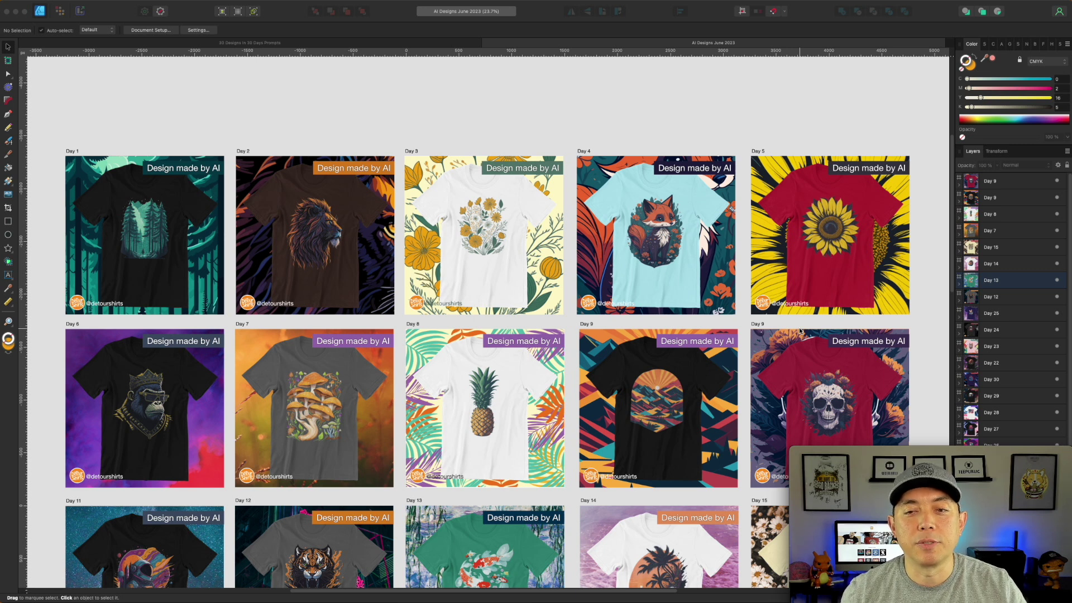
- Skim the T-shirt mockups once more from Day 1 down to the last rows and return to the first row
scroll(588, 251, down, 10)
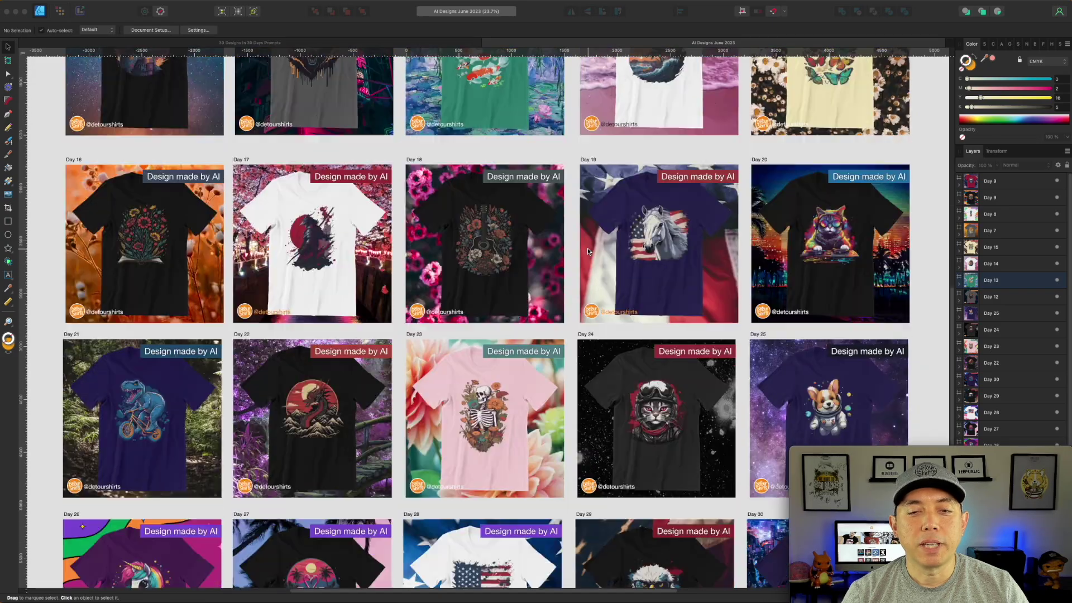
scroll(588, 252, down, 5)
scroll(587, 252, up, 10)
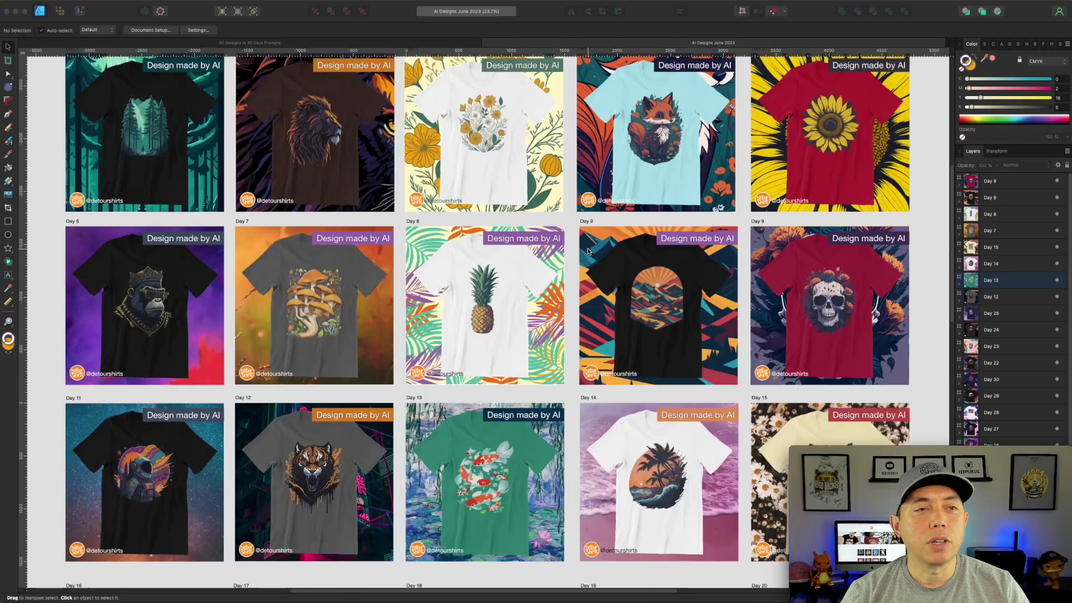
scroll(587, 251, up, 5)
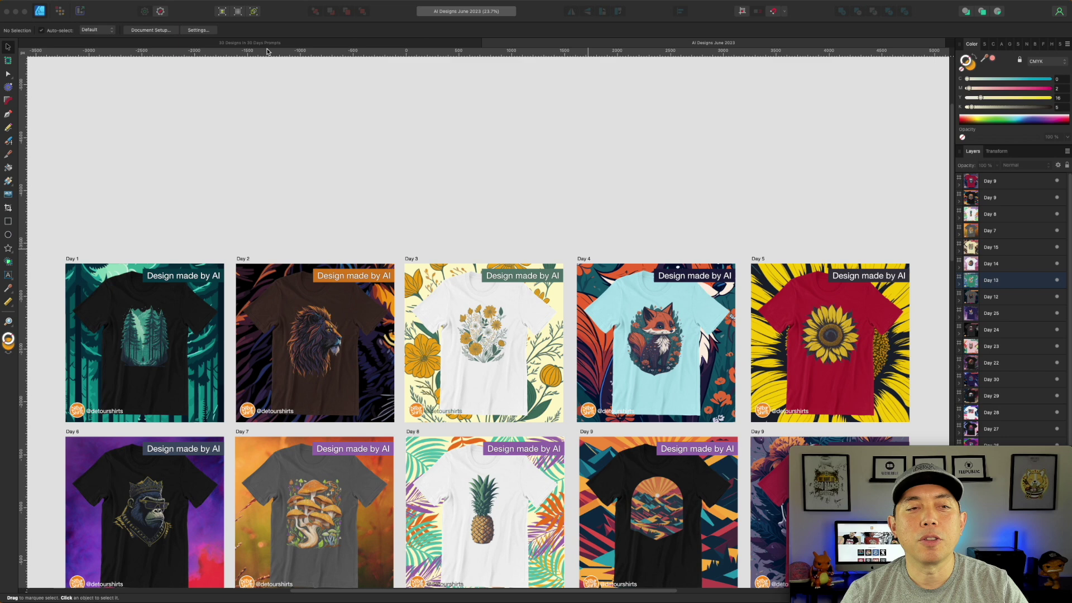
- Switch to the 30 Designs in 30 Days Prompts document and bring the first Leonardo.AI prompts artboard up to readable size
click(263, 43)
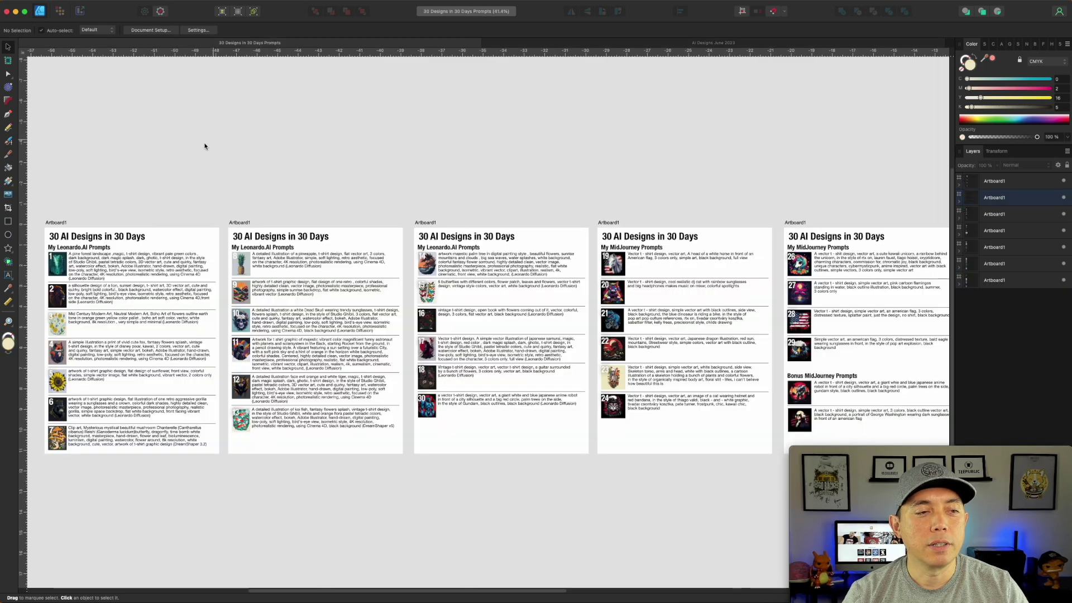
drag(170, 149, 499, 119)
scroll(445, 276, up, 2)
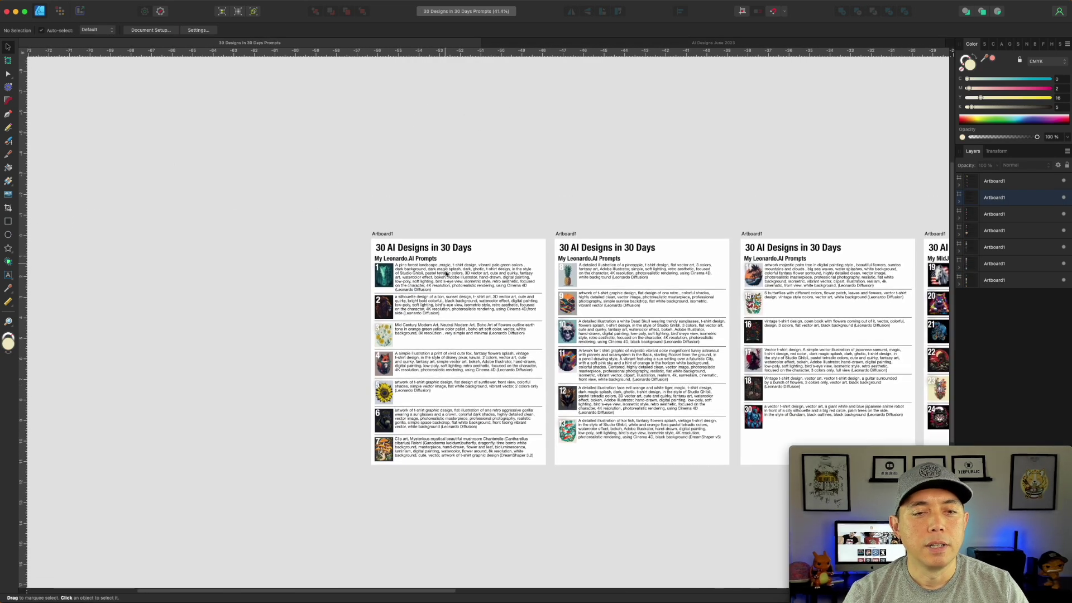
scroll(446, 275, up, 6)
scroll(446, 275, down, 3)
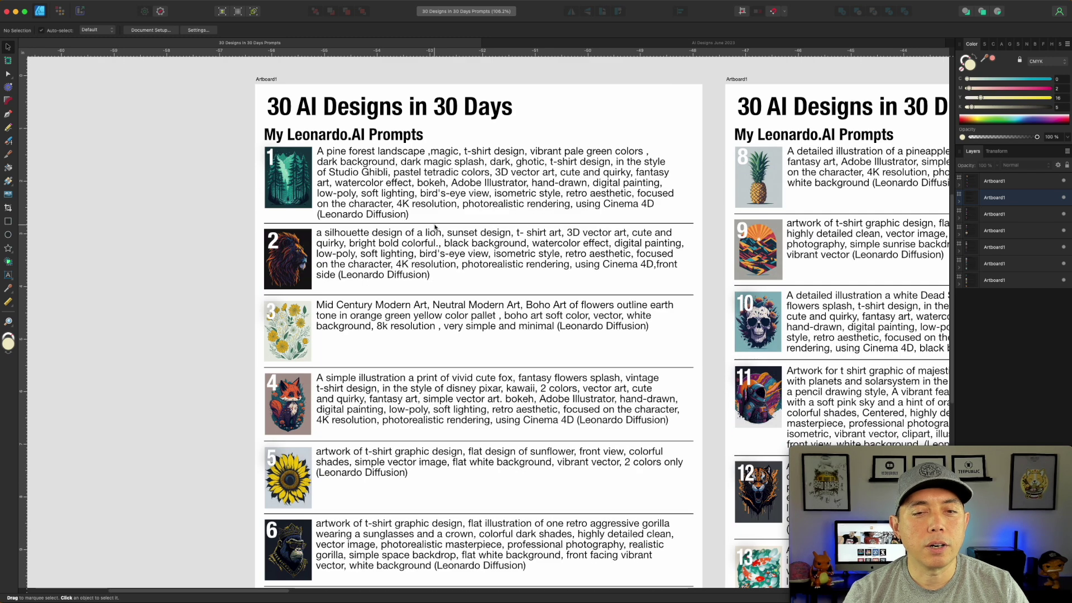
- Read Leonardo.AI prompts 1 to 7, from the pine forest landscape to the mystical mushrooms, noting the model named for each
scroll(441, 257, down, 3)
scroll(528, 243, down, 3)
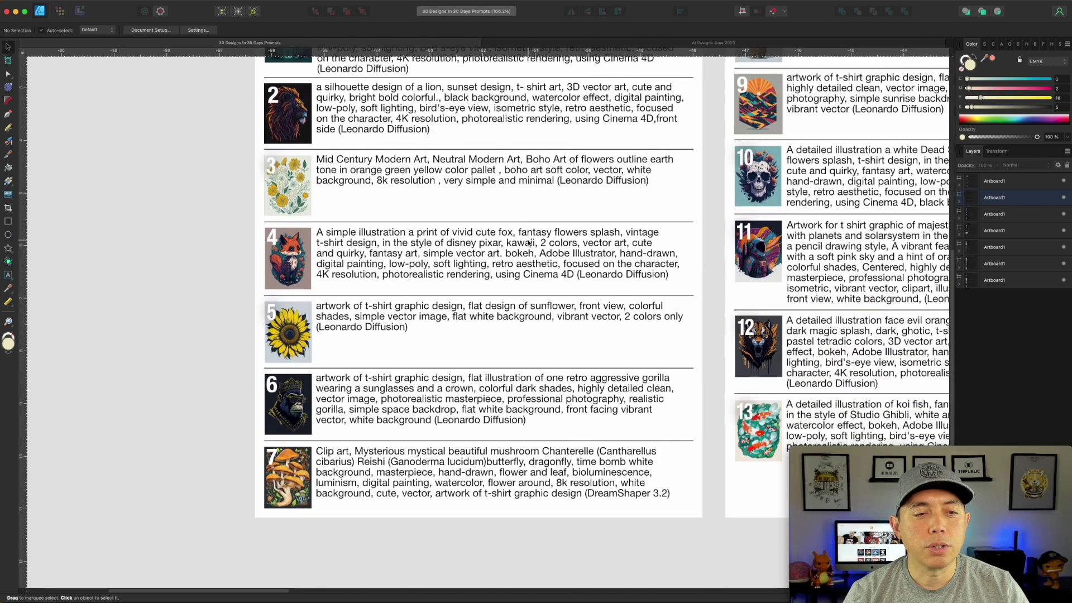
scroll(483, 282, down, 2)
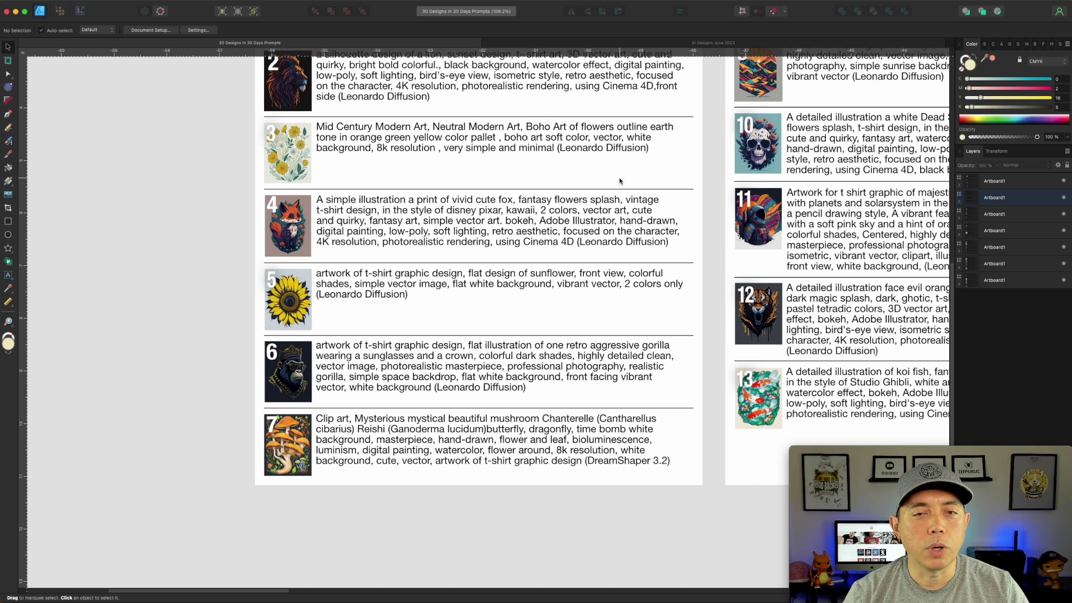
scroll(598, 211, up, 2)
scroll(598, 214, up, 3)
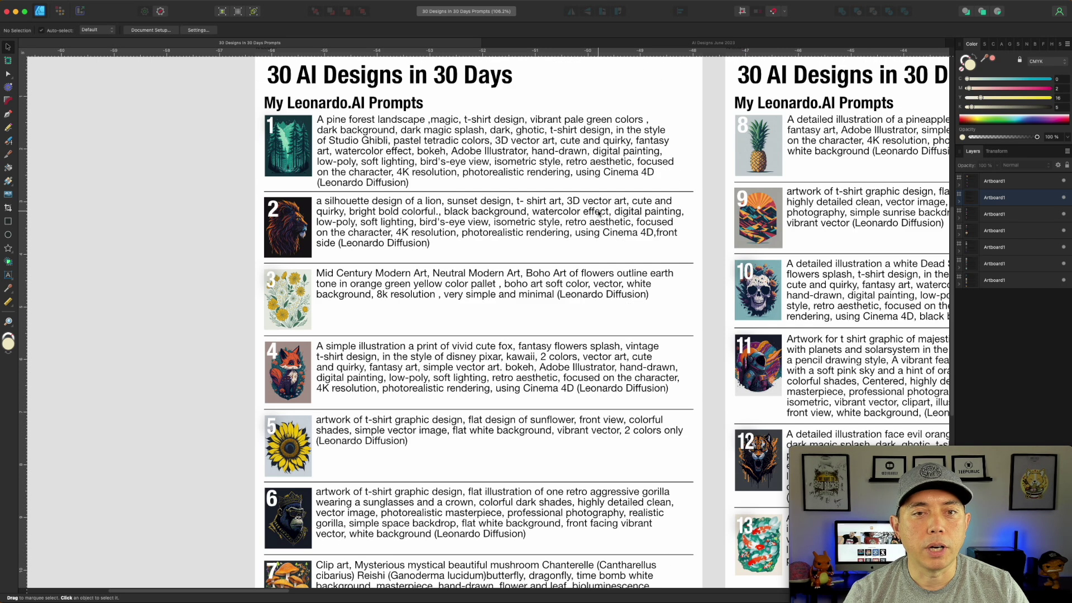
scroll(378, 189, down, 1)
scroll(614, 206, down, 3)
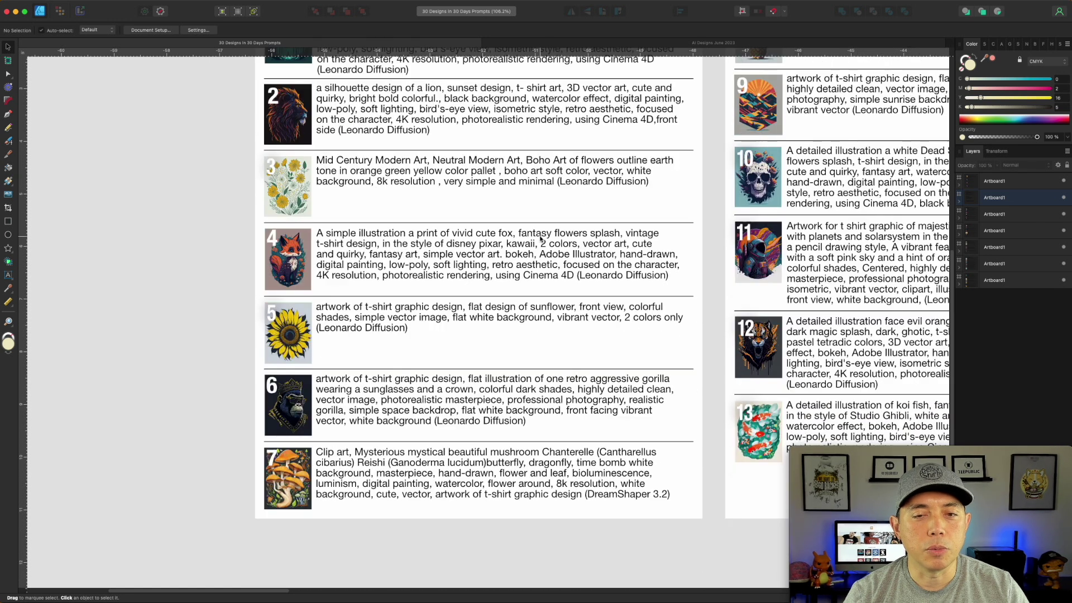
scroll(573, 321, down, 2)
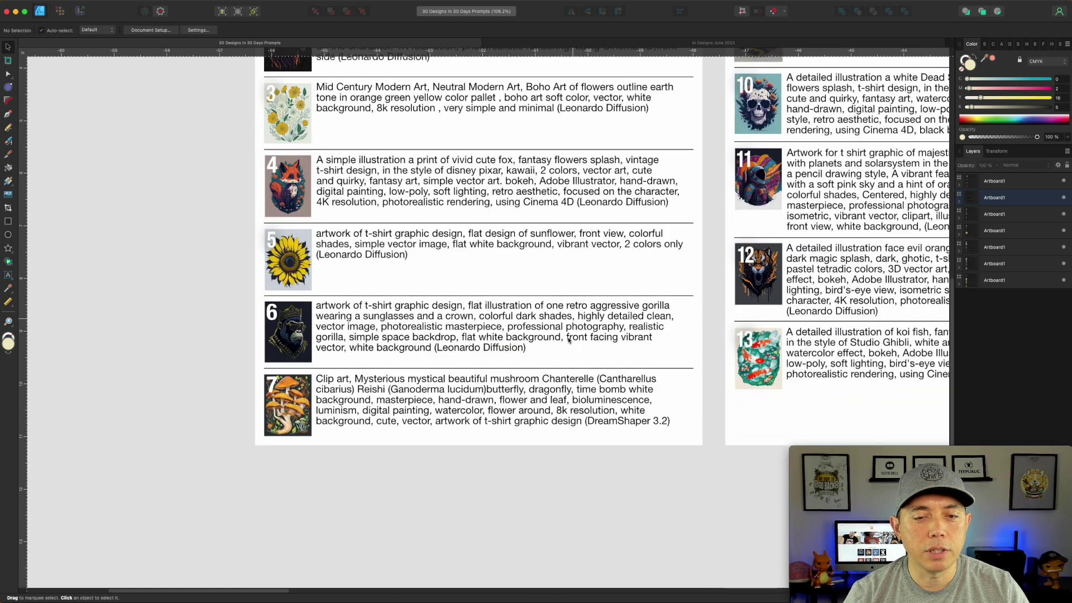
scroll(506, 349, down, 2)
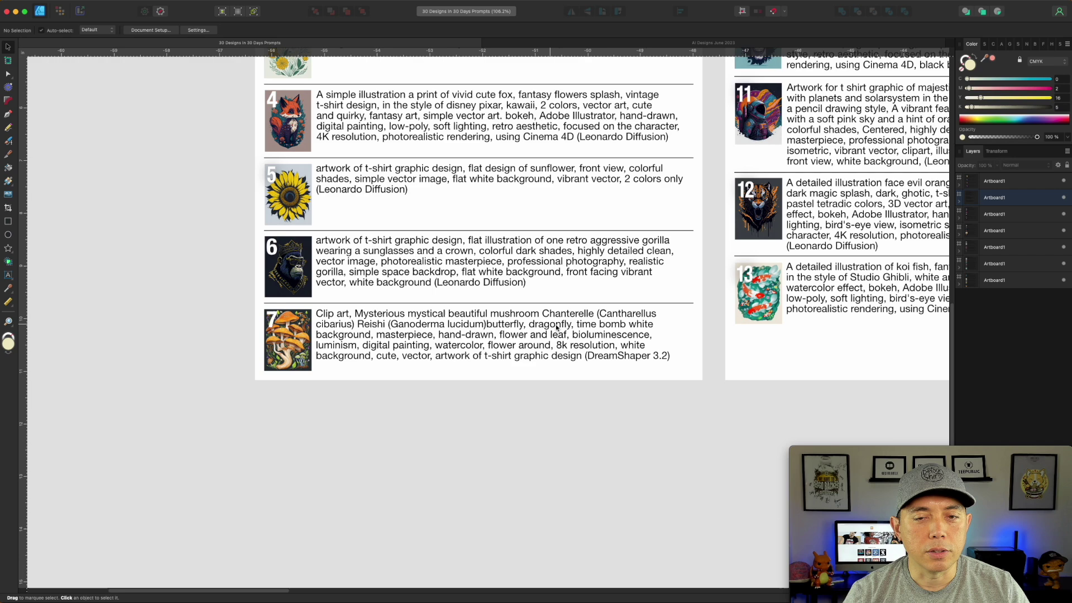
- Review the remaining Leonardo.AI prompts, 8 to 18 and 30, on the second and third artboards
scroll(703, 362, up, 4)
scroll(704, 361, right, 13)
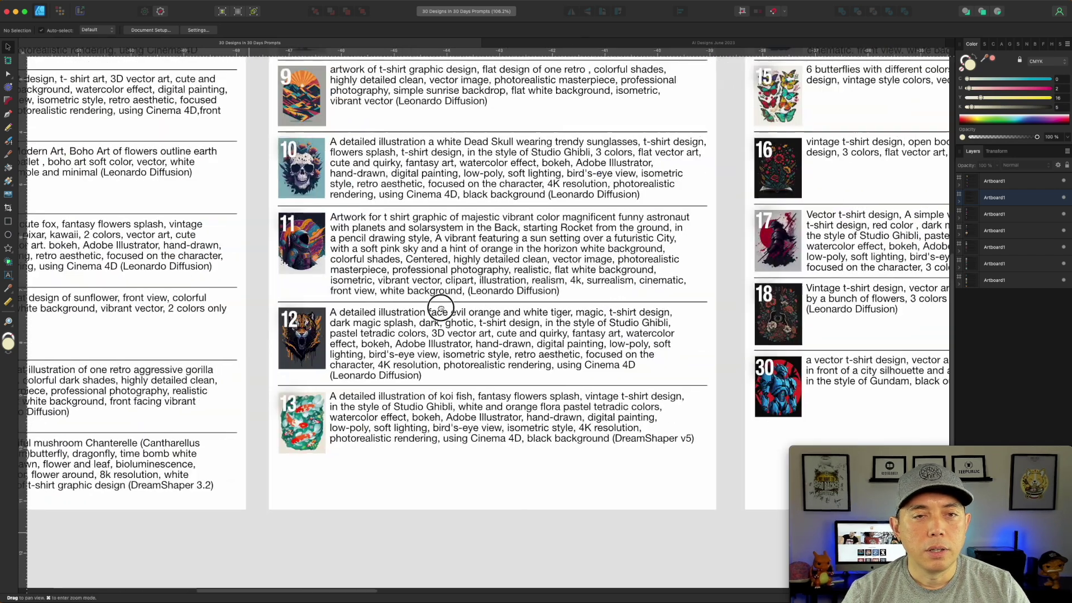
scroll(441, 309, up, 3)
scroll(441, 309, right, 1)
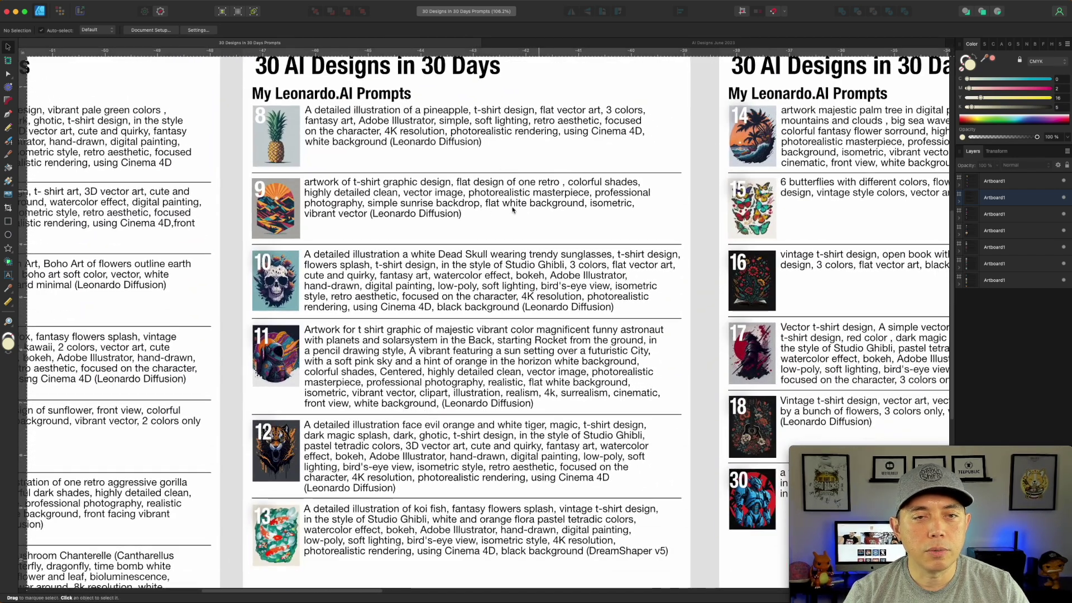
scroll(516, 299, down, 2)
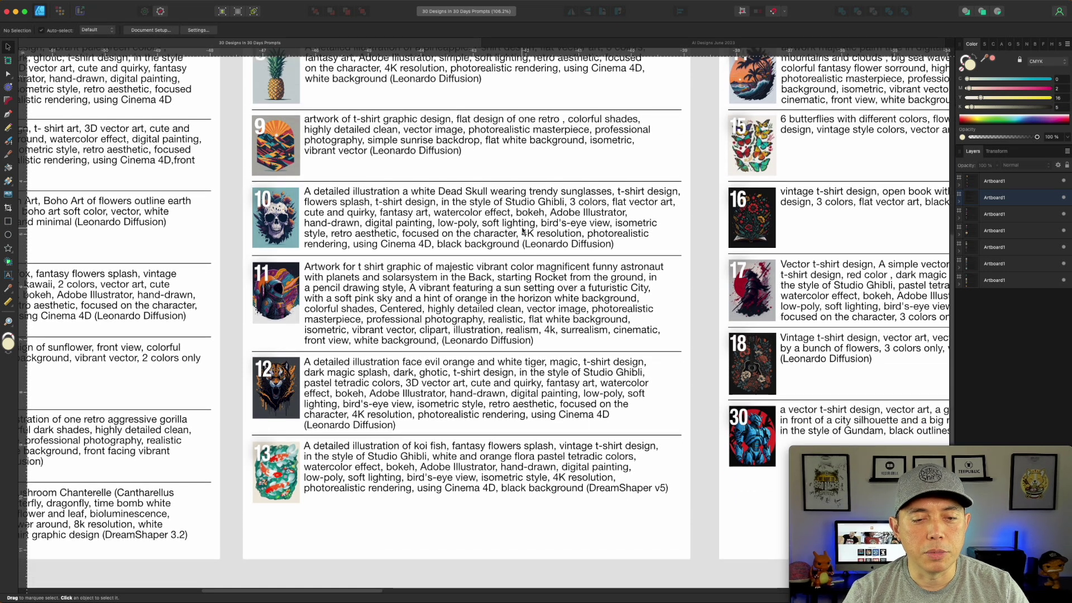
drag(693, 168, 503, 223)
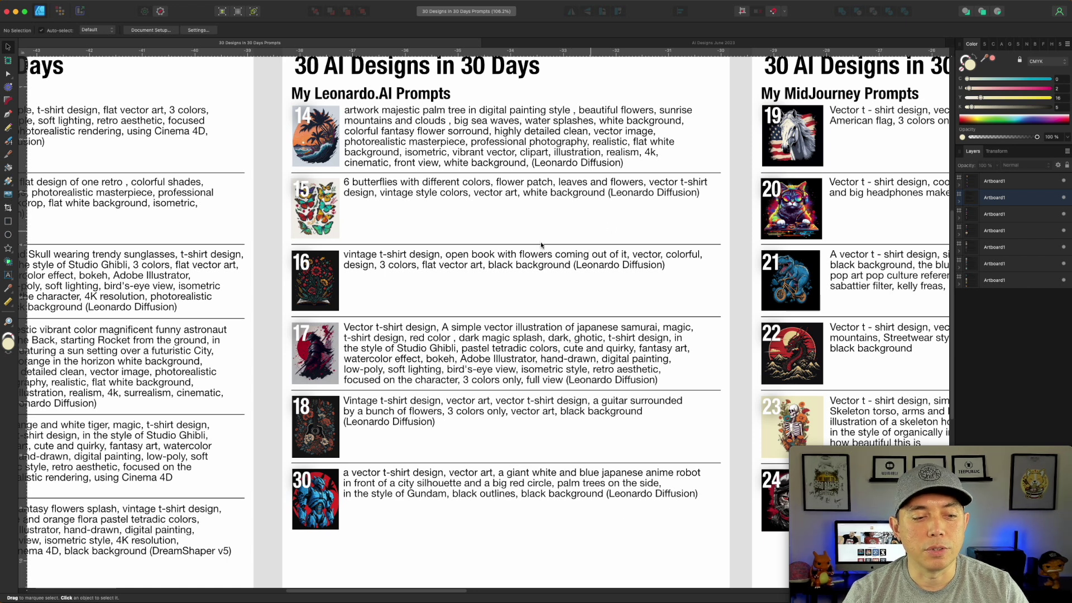
- Examine the MidJourney prompts 19 to 24 and 26 to 29 on the next two artboards
drag(649, 225, 568, 225)
scroll(568, 225, right, 8)
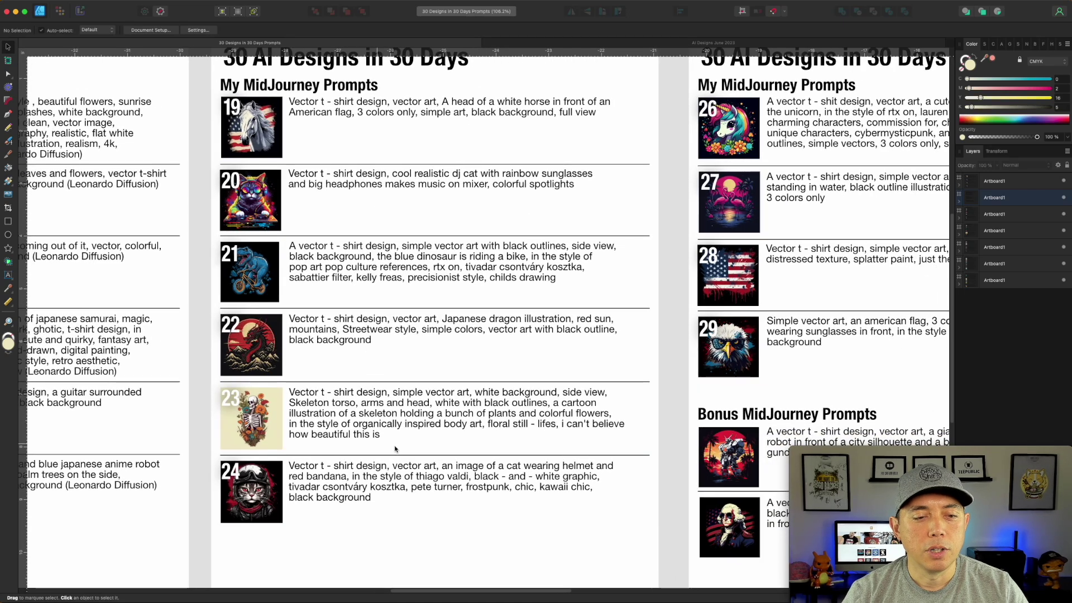
drag(646, 233, 560, 247)
scroll(560, 246, right, 4)
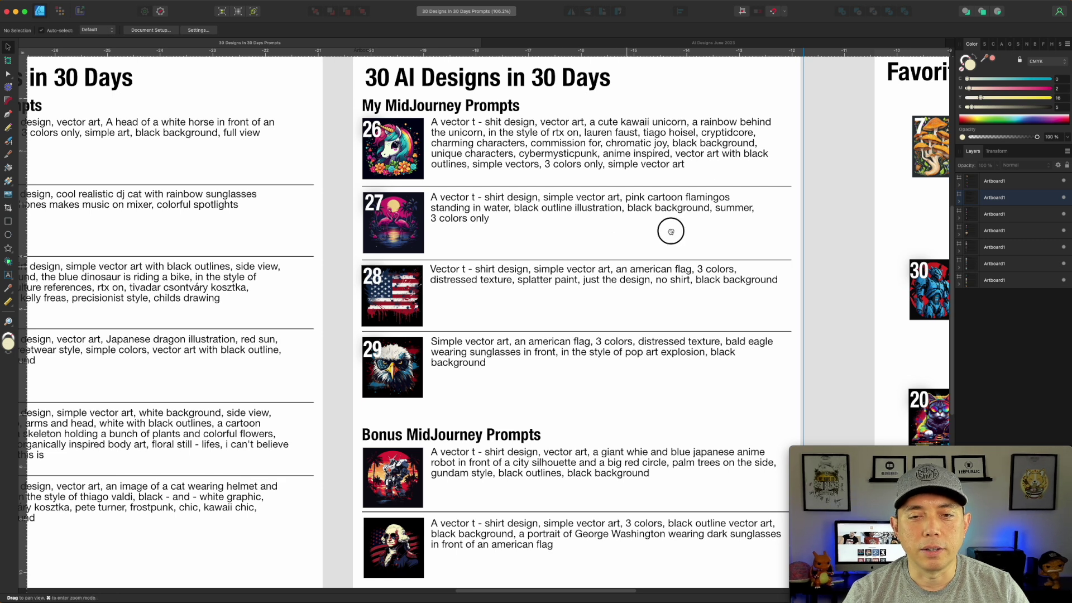
- Look at the Bonus MidJourney Prompts for the anime robot and the George Washington portrait below prompt 29
scroll(582, 184, down, 1)
scroll(582, 184, right, 2)
scroll(582, 207, down, 2)
scroll(582, 207, left, 1)
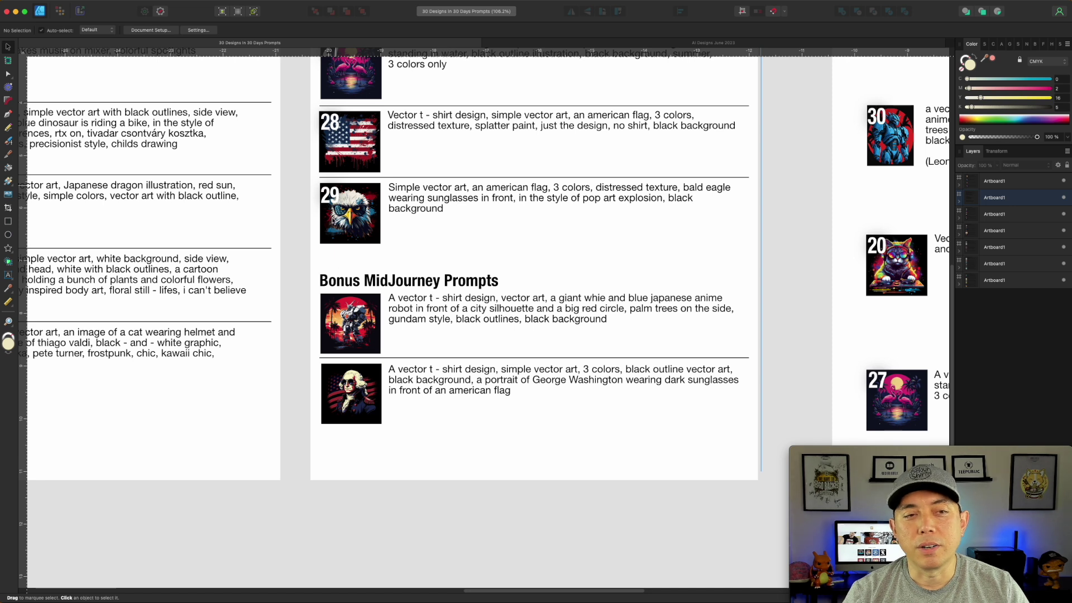
scroll(451, 353, up, 1)
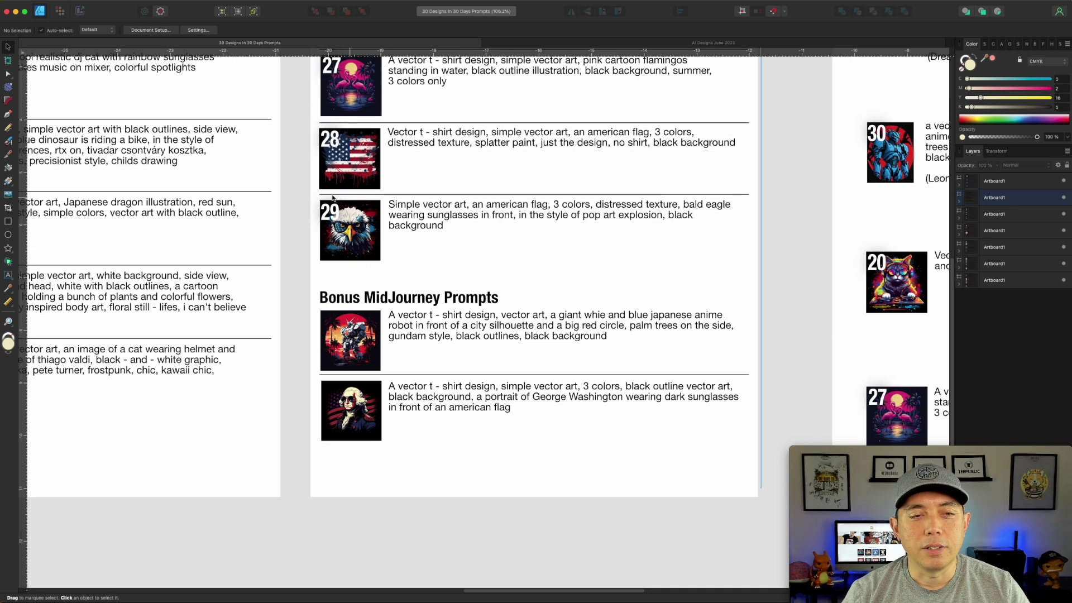
- Compare Leonardo.AI design 30, the Gundam-style robot, with the robot design under Bonus MidJourney Prompts
scroll(338, 214, left, 15)
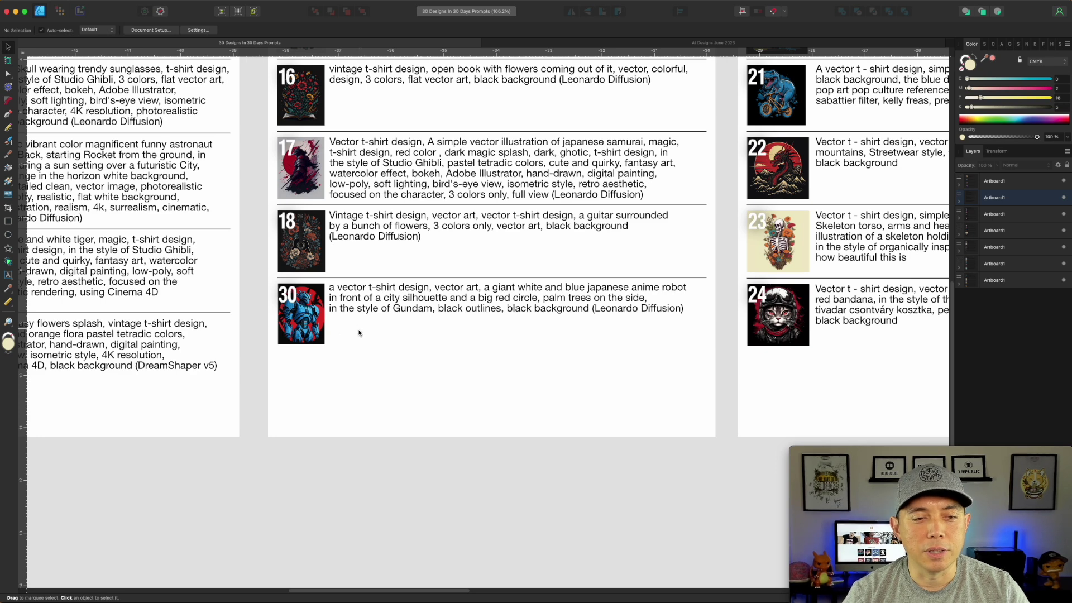
scroll(591, 327, right, 15)
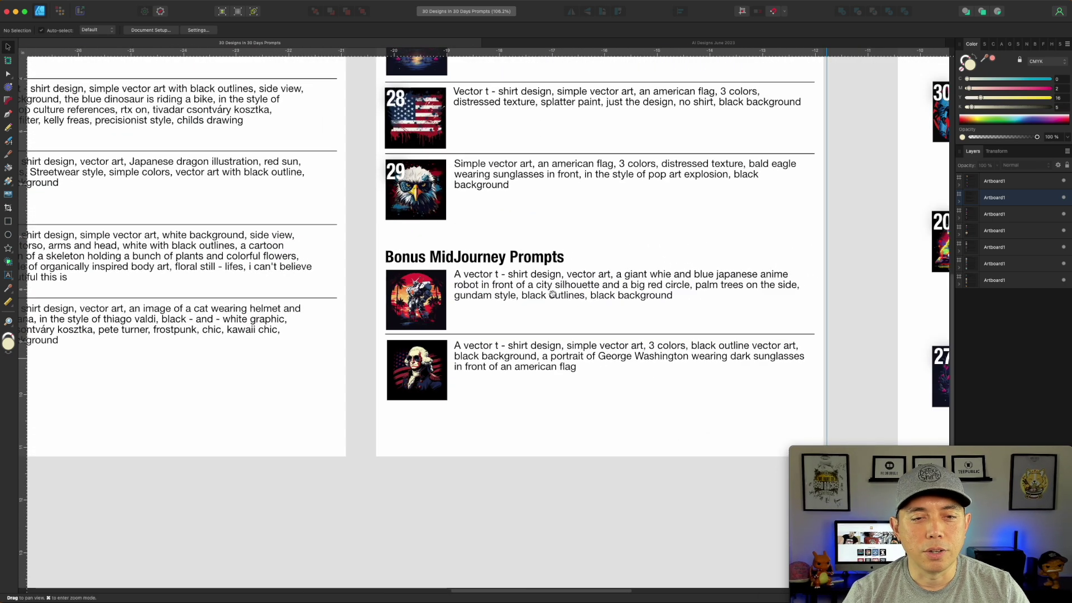
drag(375, 256, 312, 248)
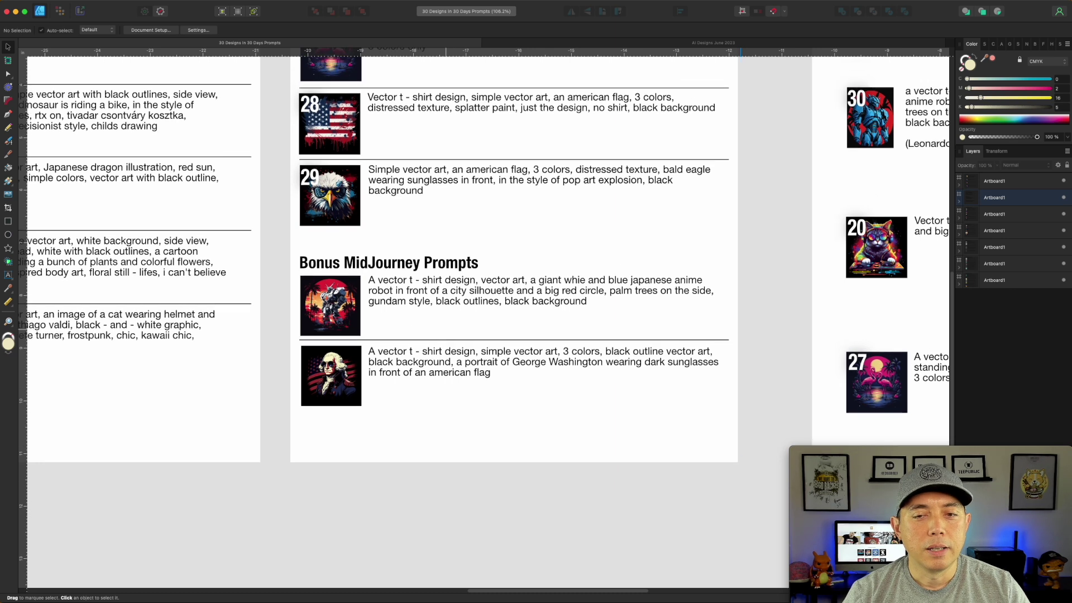
- Inspect the bonus MidJourney robot and George Washington designs up close, and return to the overview of their artboard
scroll(468, 373, up, 2)
scroll(468, 373, up, 3)
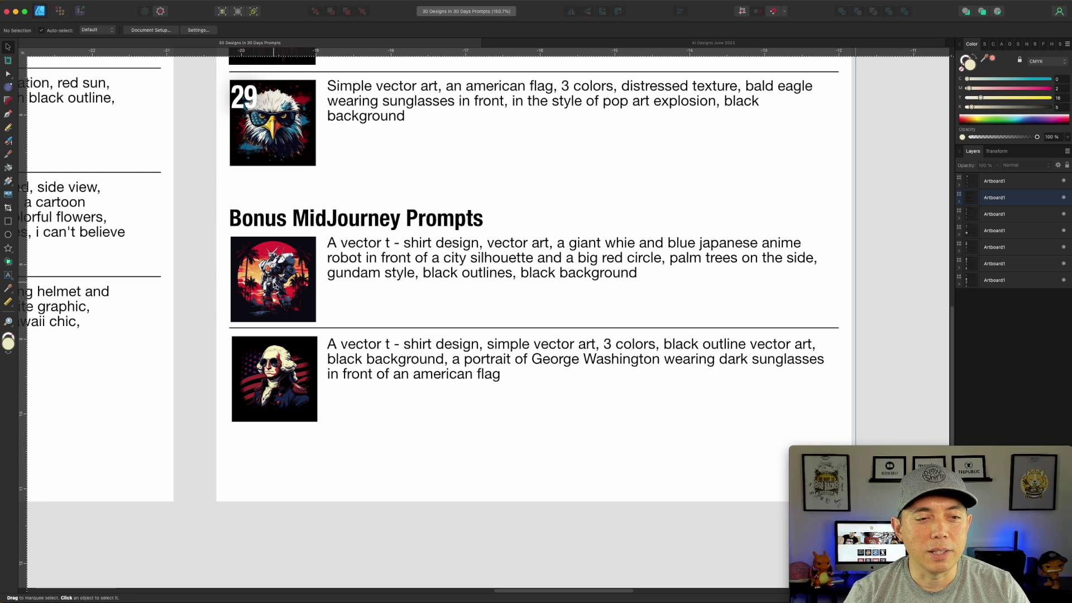
scroll(275, 287, up, 5)
scroll(282, 272, down, 3)
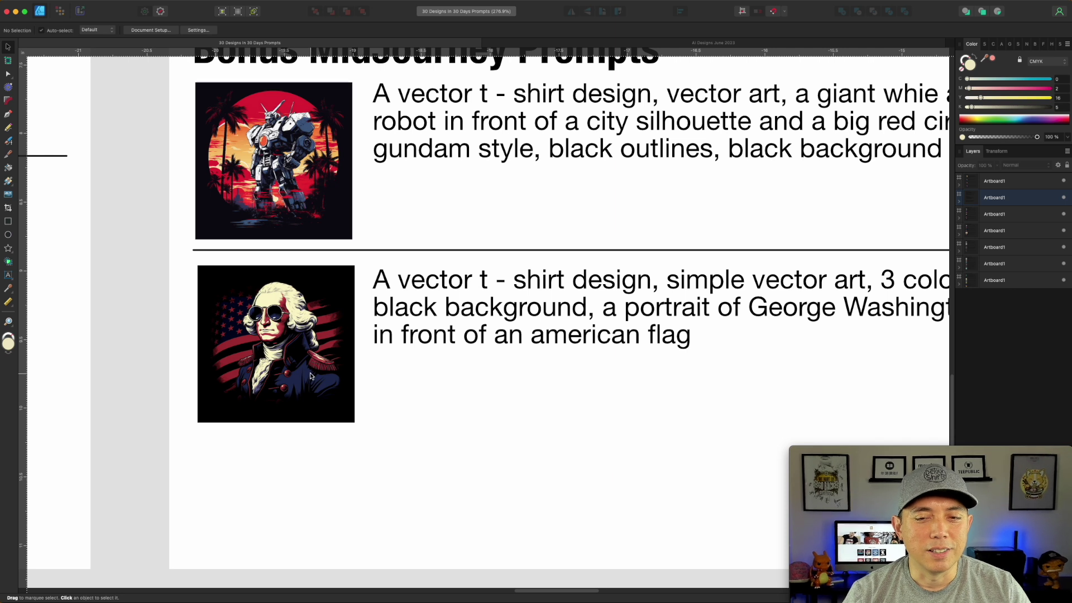
scroll(310, 373, up, 5)
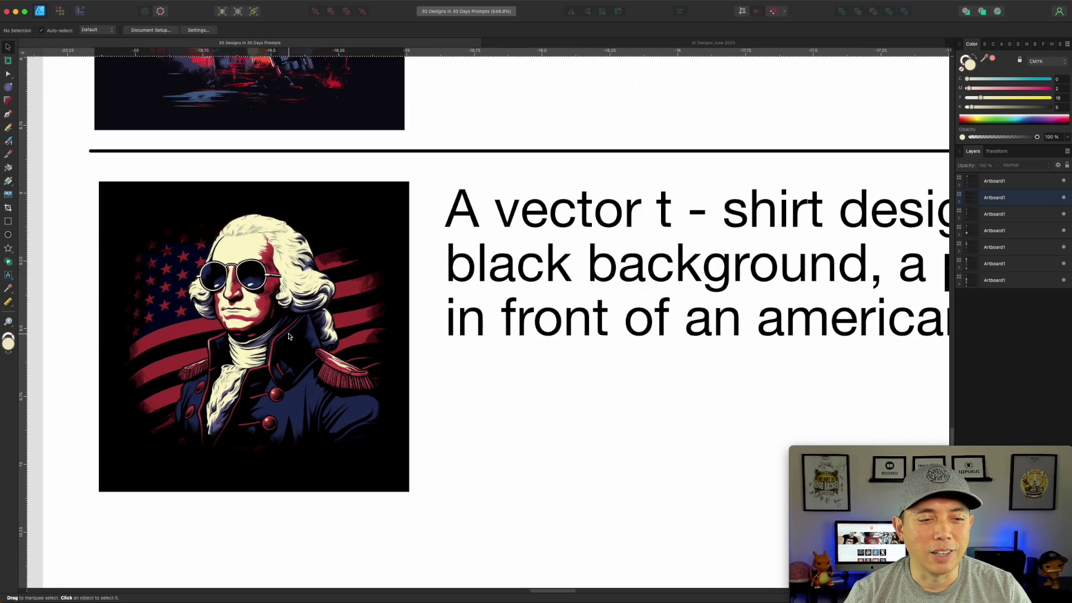
scroll(289, 336, down, 10)
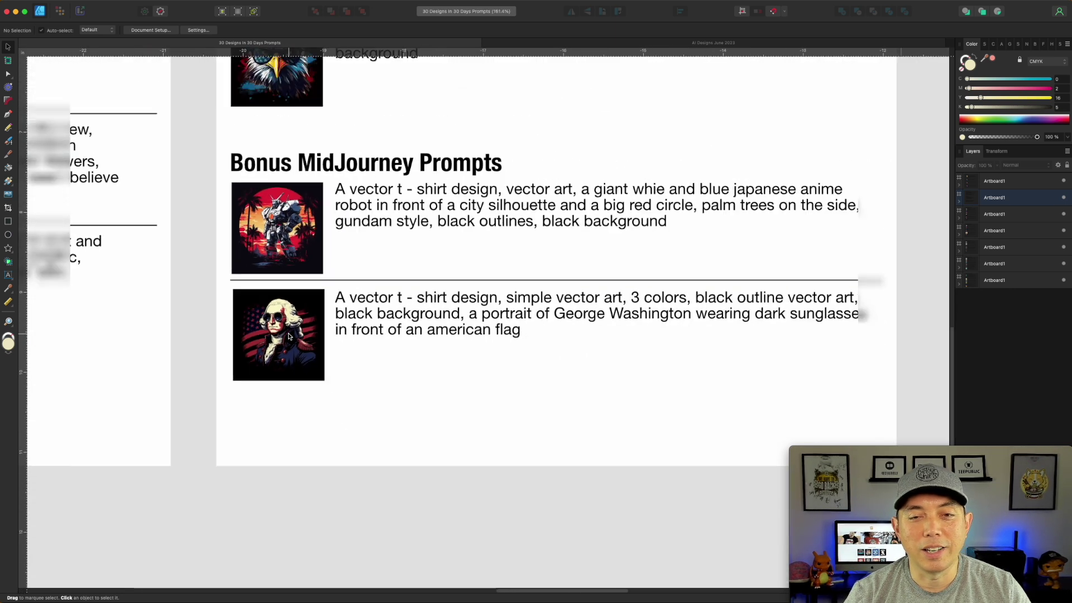
scroll(289, 336, down, 2)
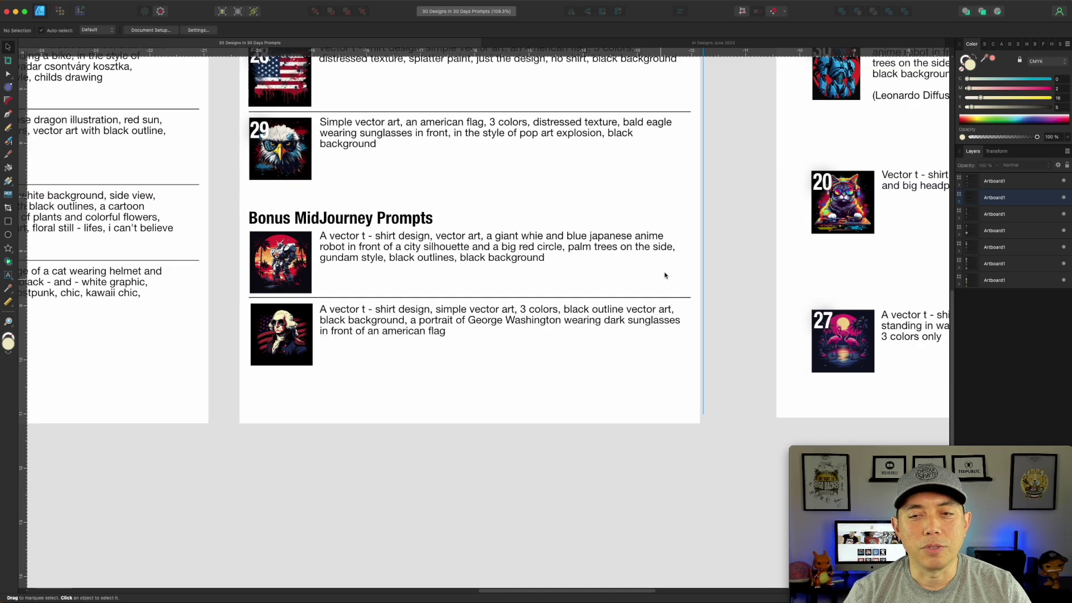
- Go to the Favorites artboard and examine mushroom design 7 and robot design 30 with their prompts up close
scroll(658, 271, up, 1)
scroll(657, 271, right, 9)
scroll(657, 271, up, 5)
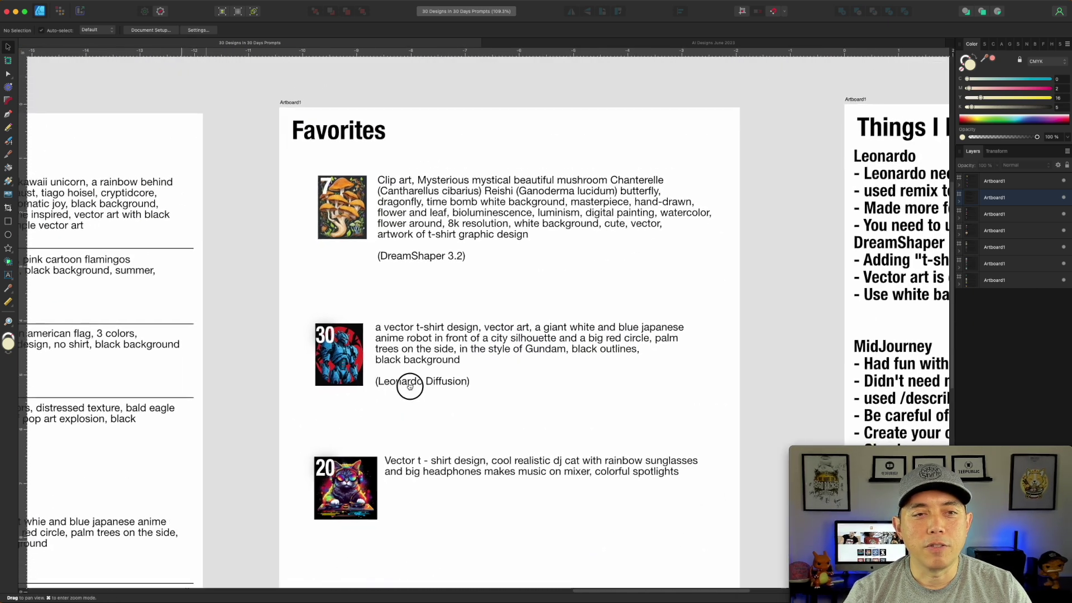
scroll(484, 335, up, 6)
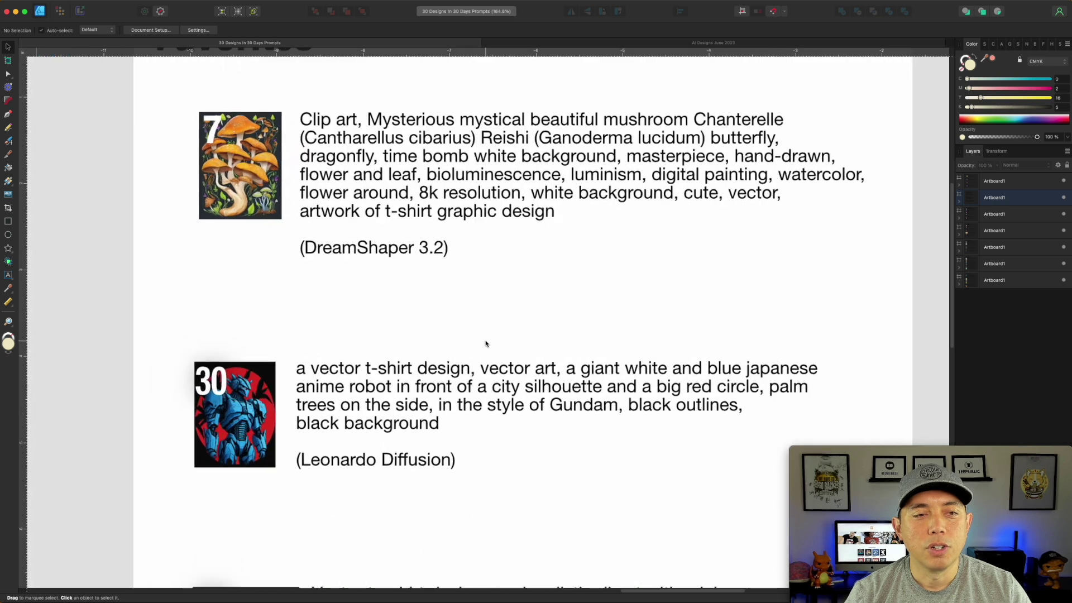
scroll(491, 302, up, 3)
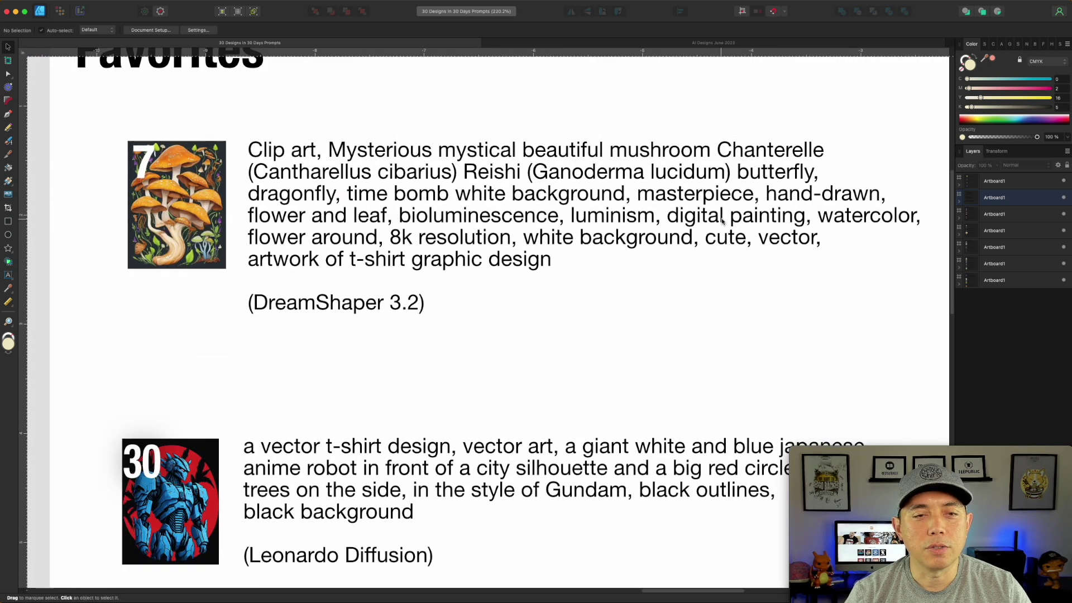